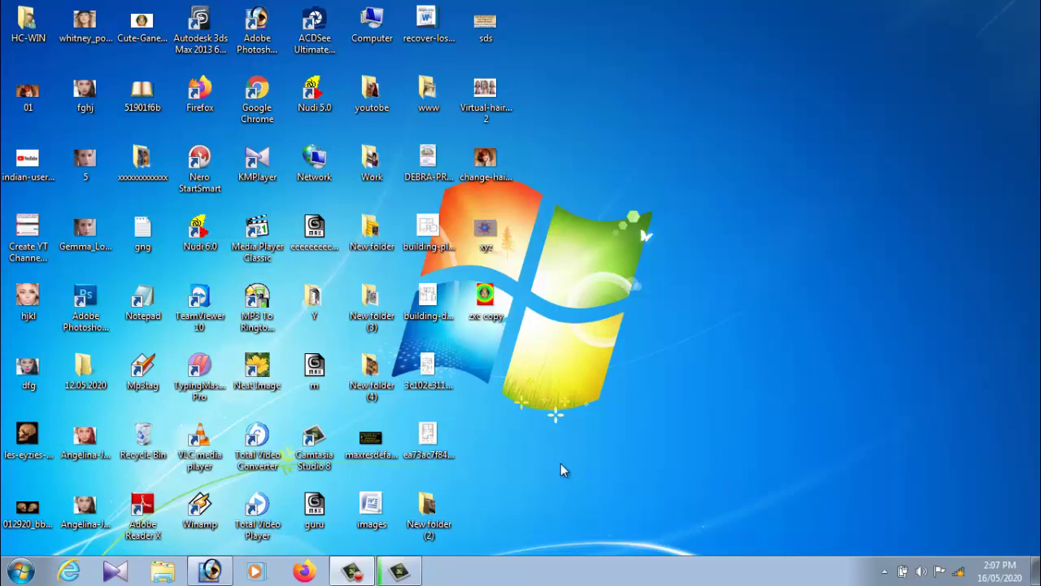
# Step: Launch Adobe Photoshop 7.0 and move the Layers palette aside to free the canvas area
pyautogui.click(6, 577)
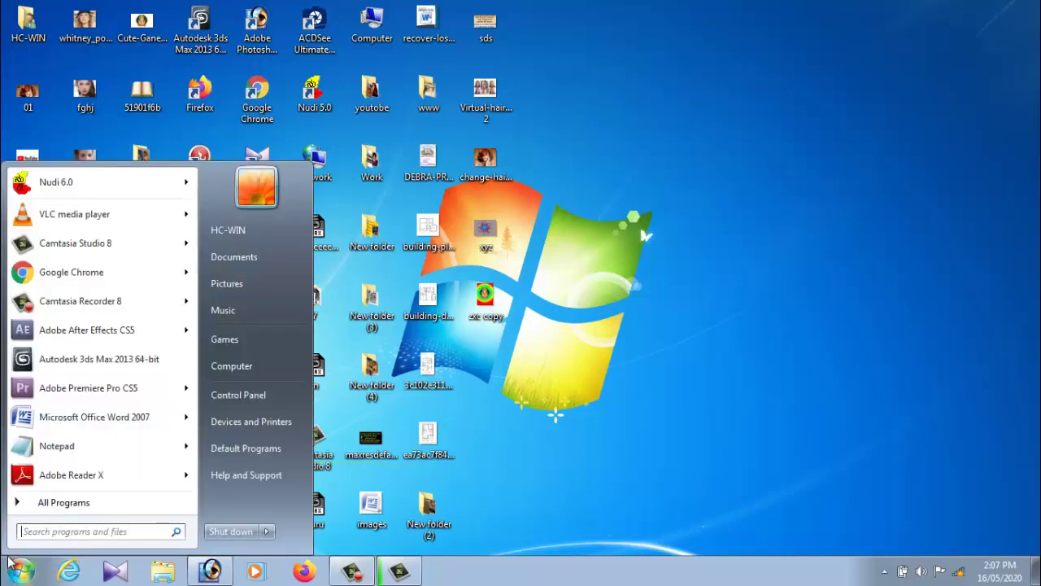
pyautogui.click(95, 509)
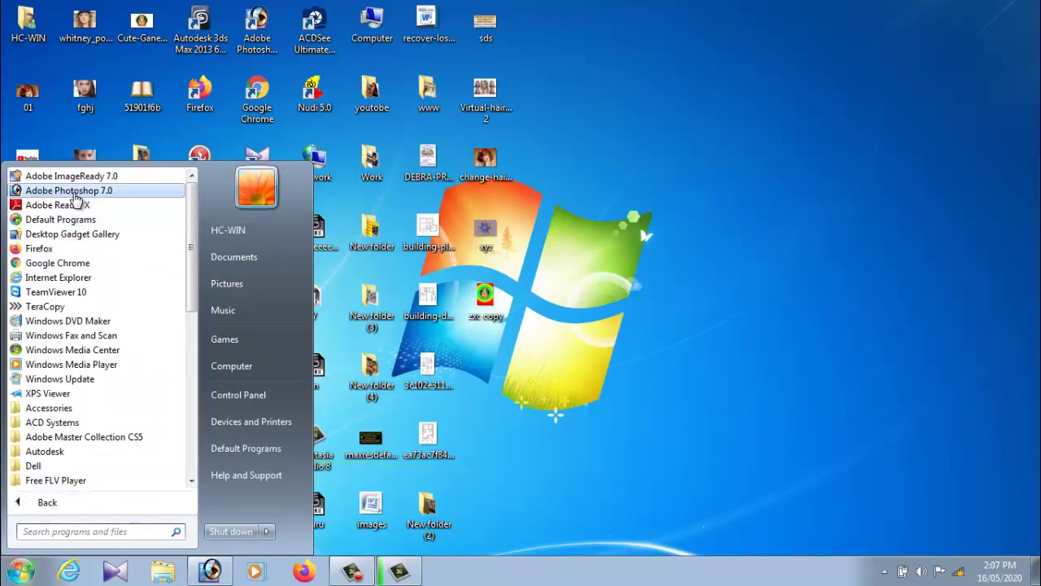
pyautogui.click(72, 192)
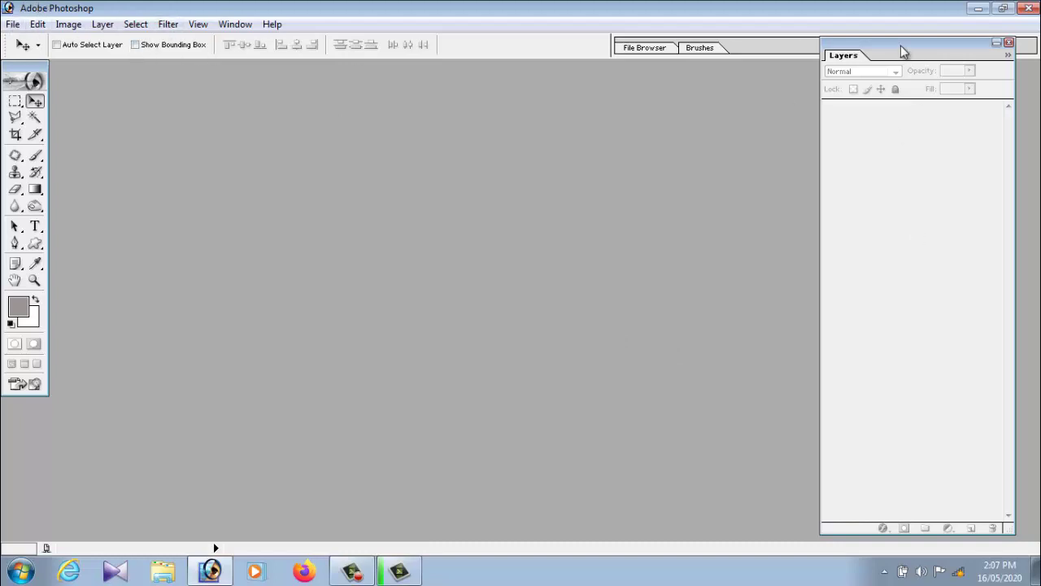
pyautogui.moveTo(901, 48); pyautogui.dragTo(943, 76)
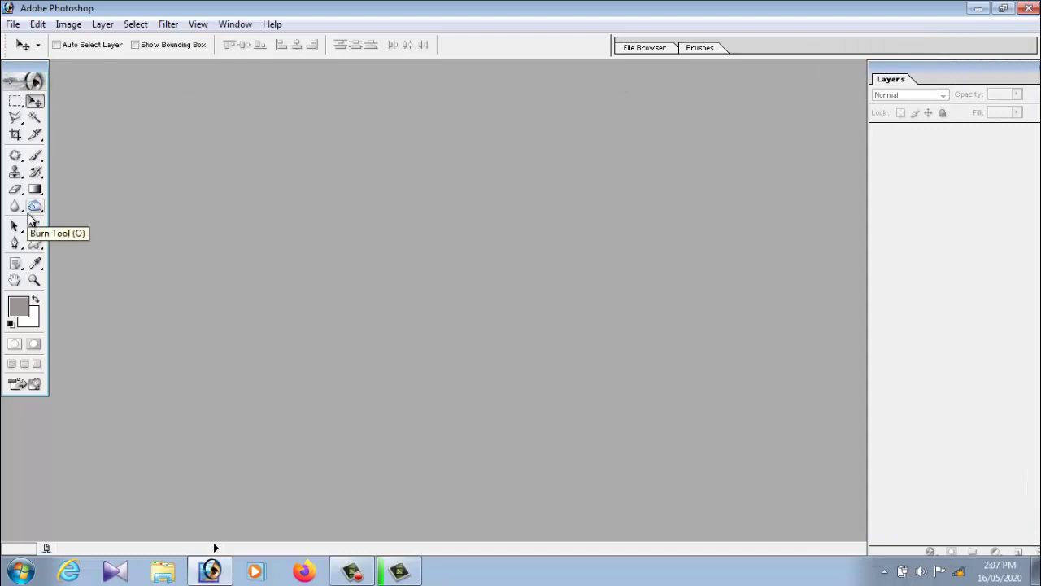
# Step: Look through the Marquee and Lasso tool variants, and return to the Move tool
pyautogui.click(16, 100)
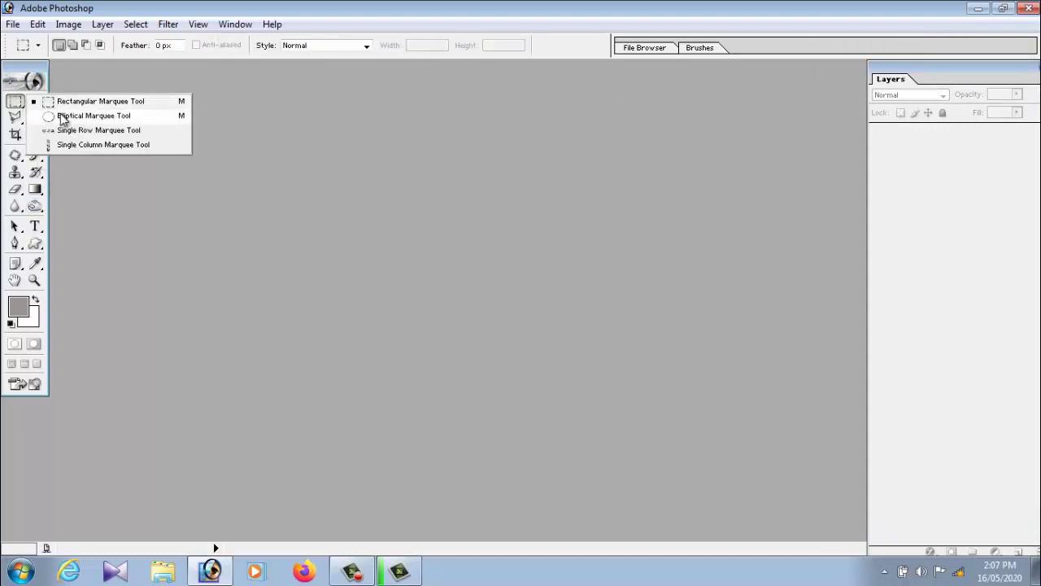
pyautogui.click(15, 117)
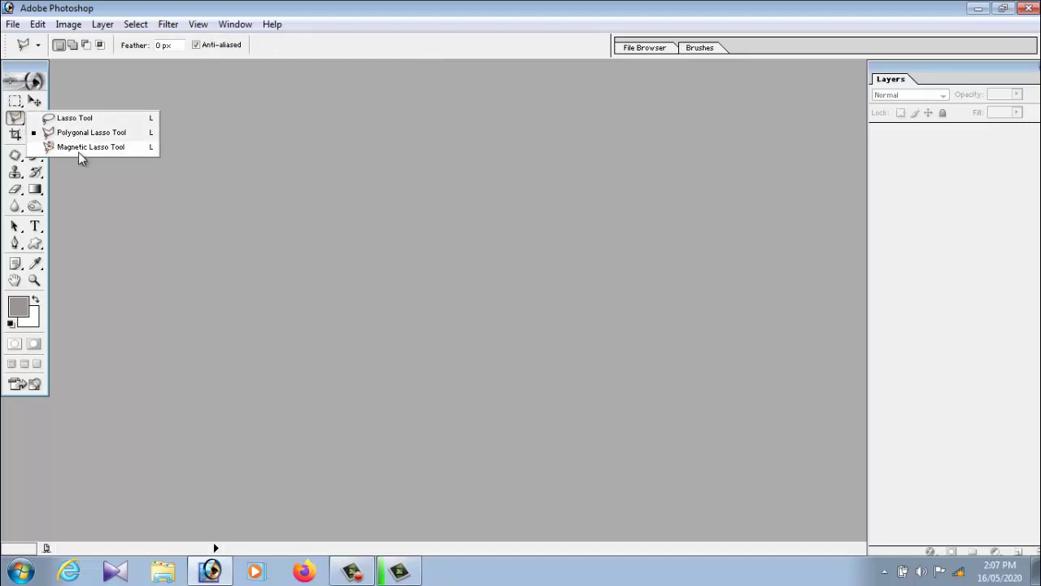
pyautogui.click(79, 163)
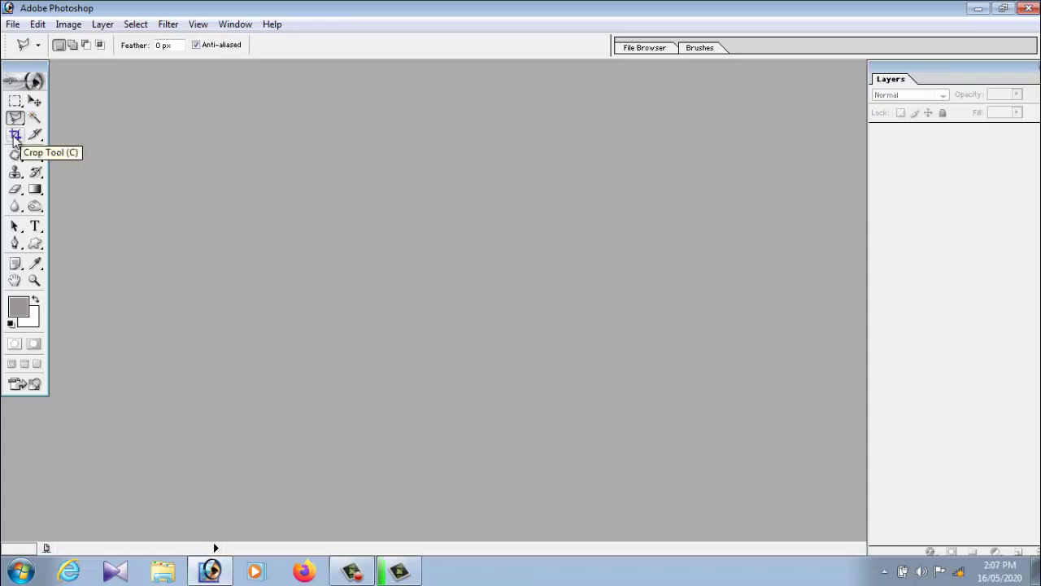
pyautogui.click(35, 101)
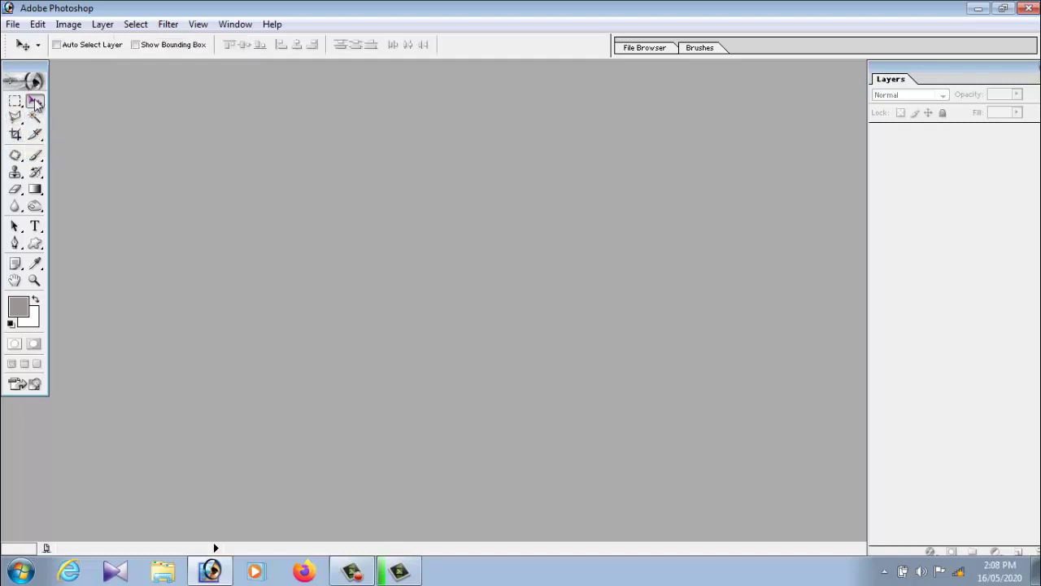
# Step: Create a new white RGB document from the 4 x 6 inch preset at 300 pixels/inch and maximize its window
pyautogui.click(13, 25)
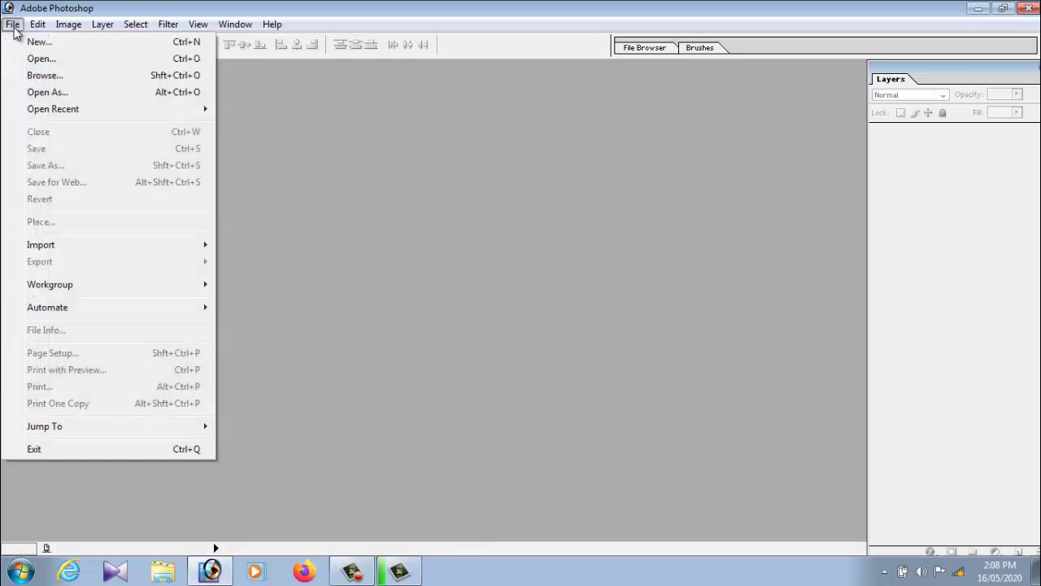
pyautogui.click(32, 41)
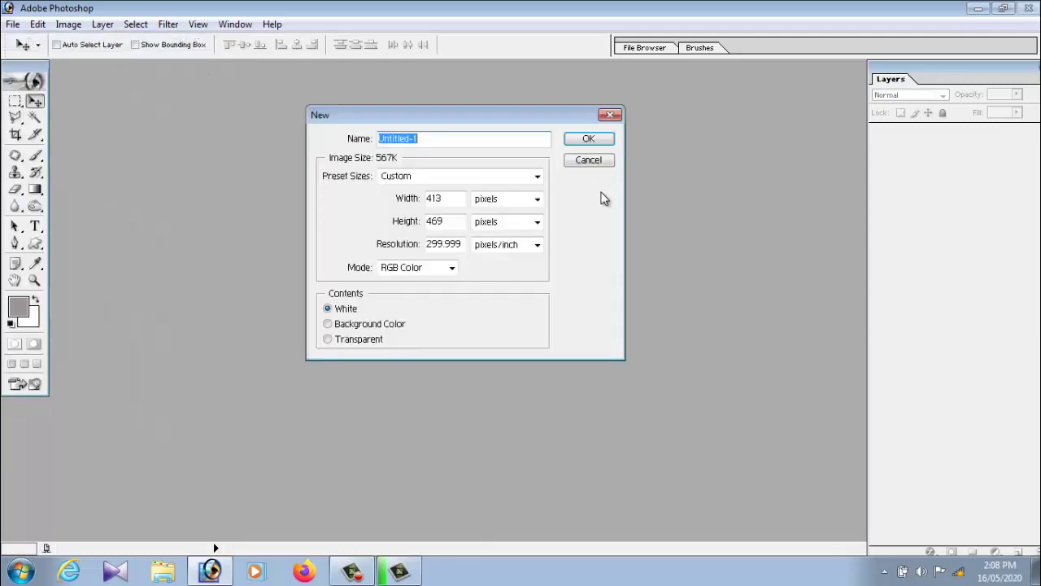
pyautogui.click(450, 177)
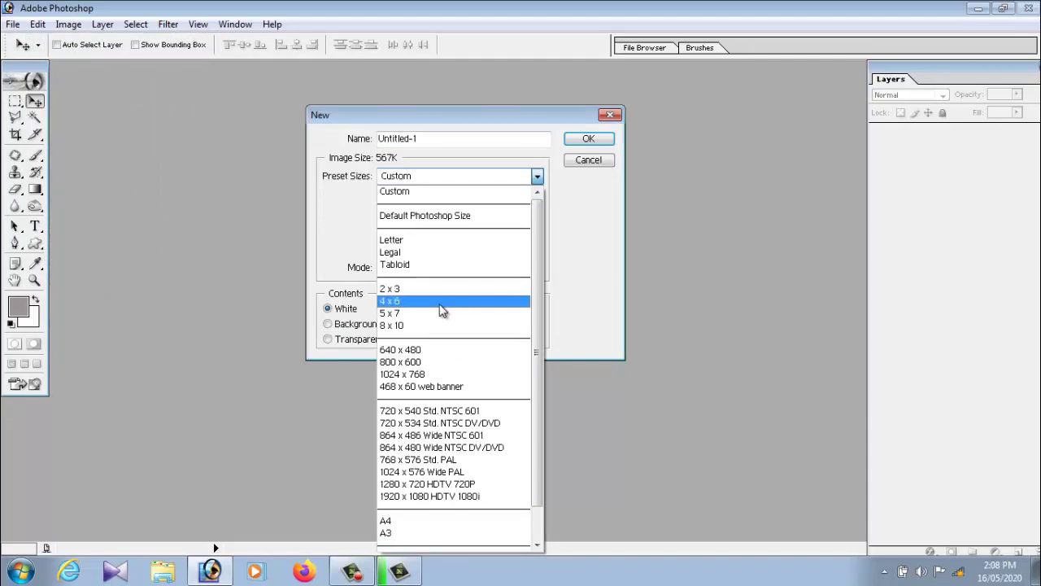
pyautogui.click(441, 301)
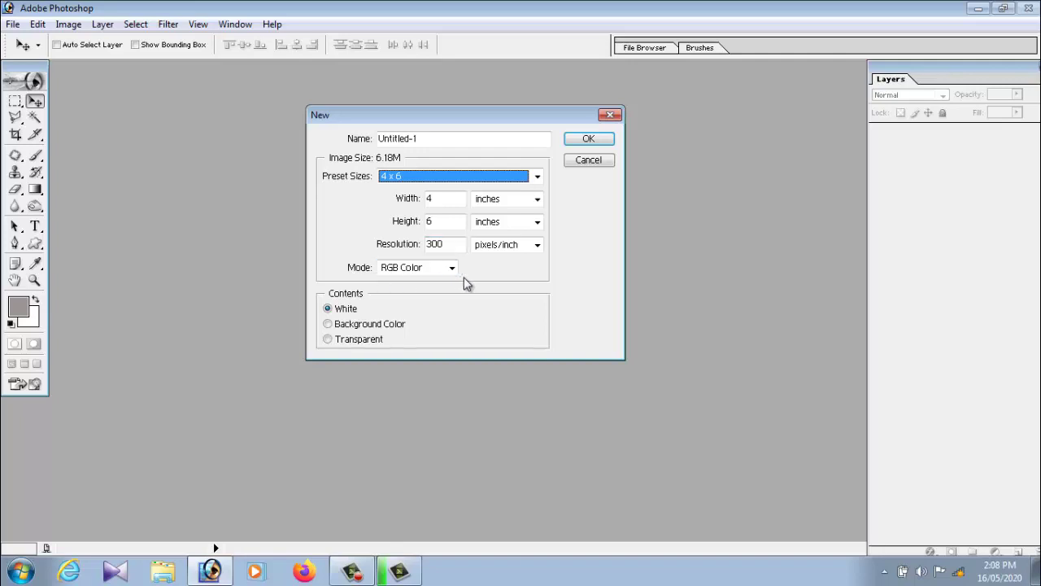
pyautogui.click(589, 139)
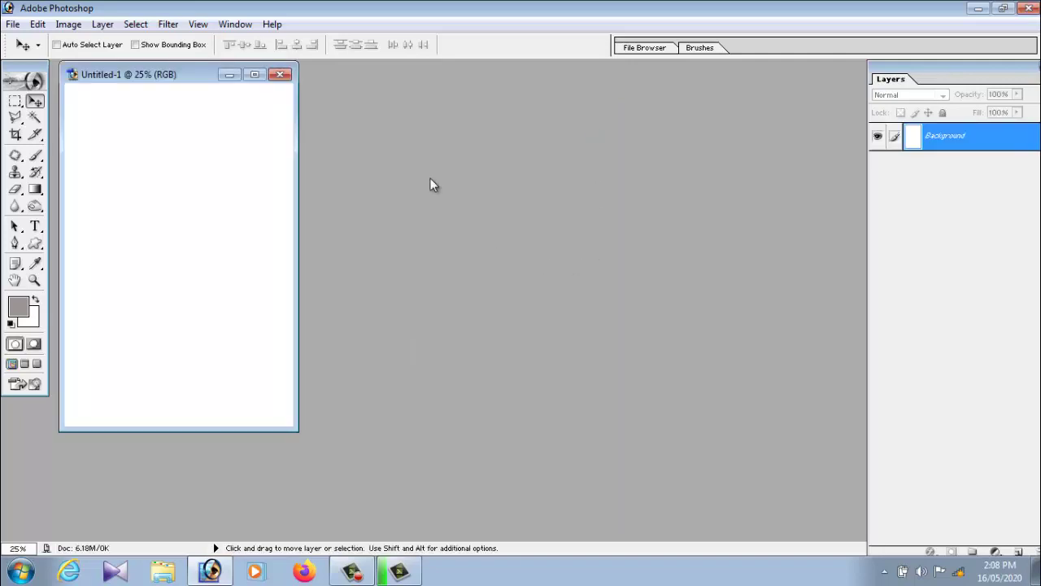
pyautogui.click(255, 75)
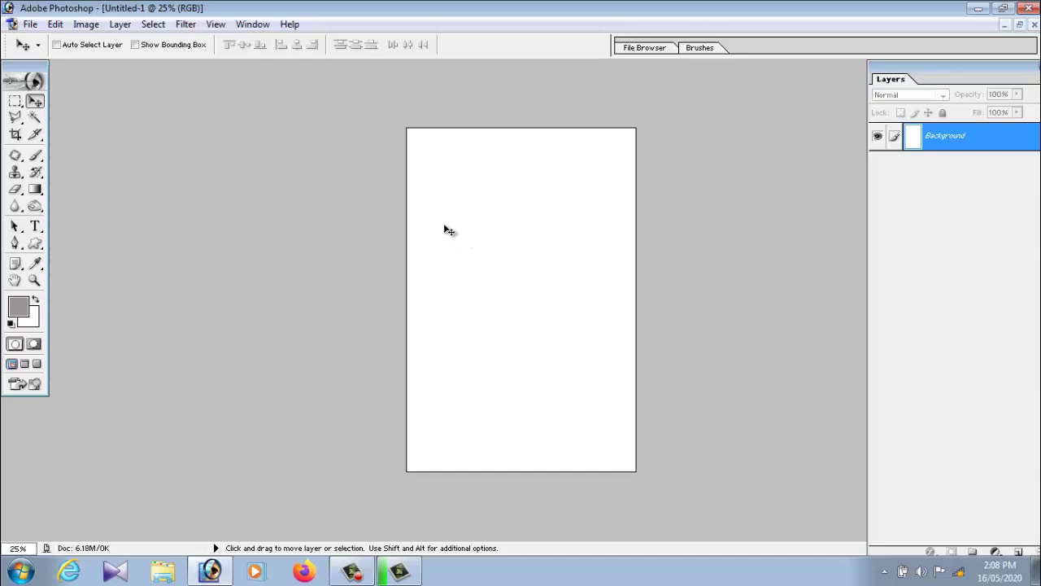
# Step: Open bra4e.jpg from the Desktop and place its window beside the blank document
pyautogui.click(30, 24)
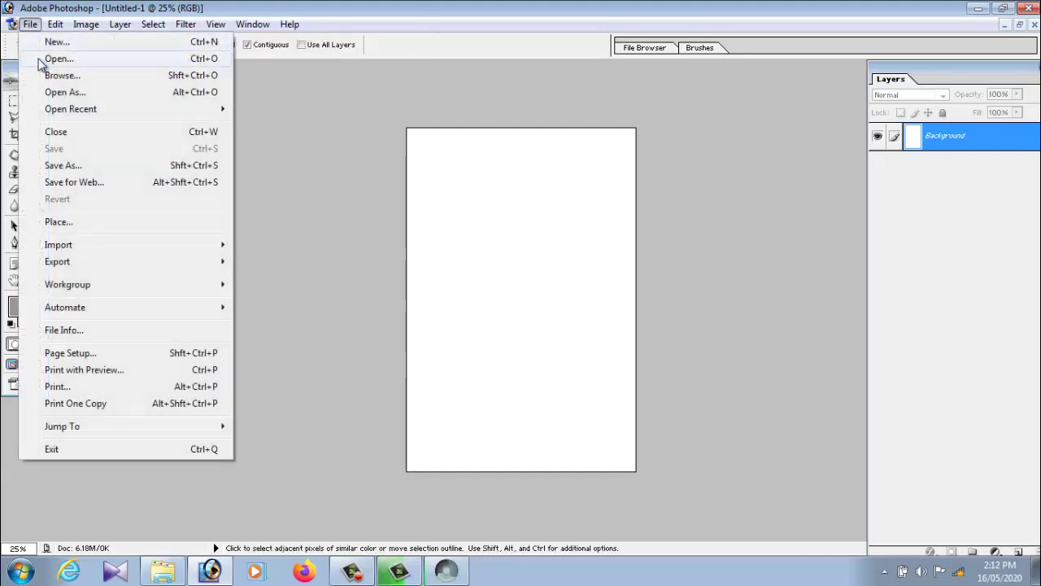
pyautogui.click(40, 64)
pyautogui.click(315, 189)
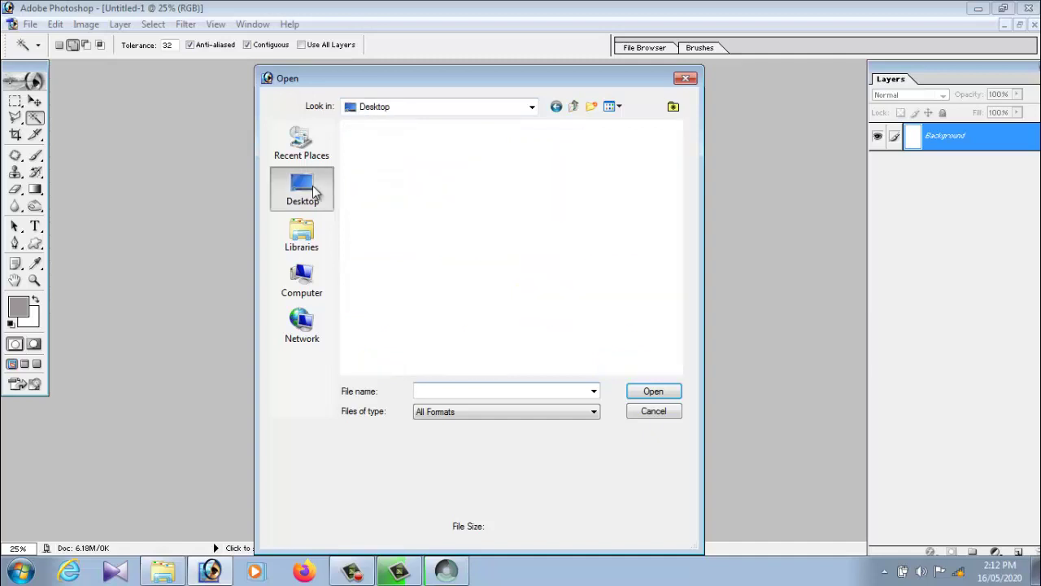
pyautogui.moveTo(679, 171); pyautogui.dragTo(650, 210)
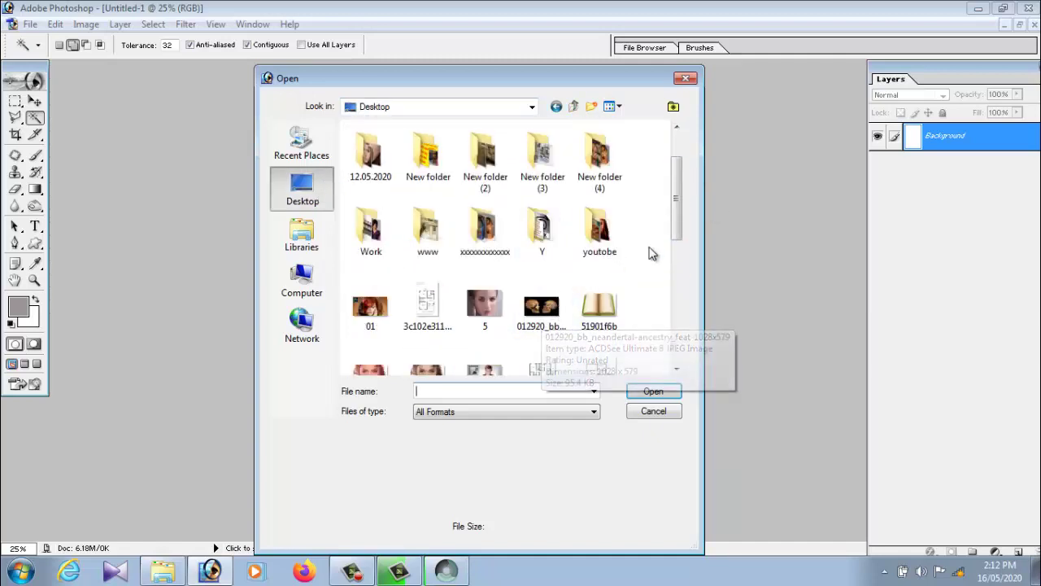
pyautogui.moveTo(677, 173); pyautogui.dragTo(679, 246)
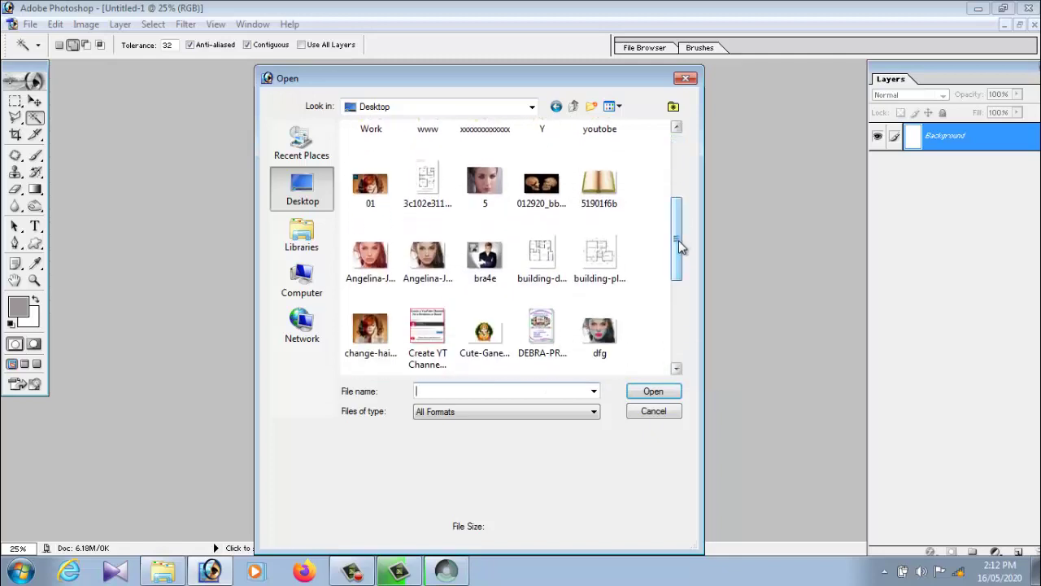
pyautogui.click(485, 259)
pyautogui.click(656, 391)
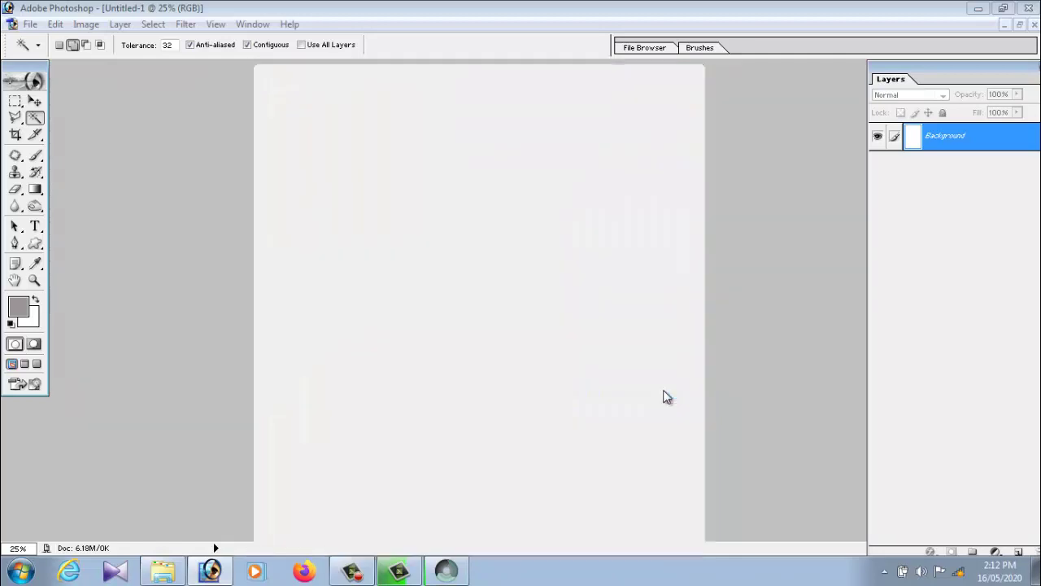
pyautogui.moveTo(364, 87); pyautogui.dragTo(636, 127)
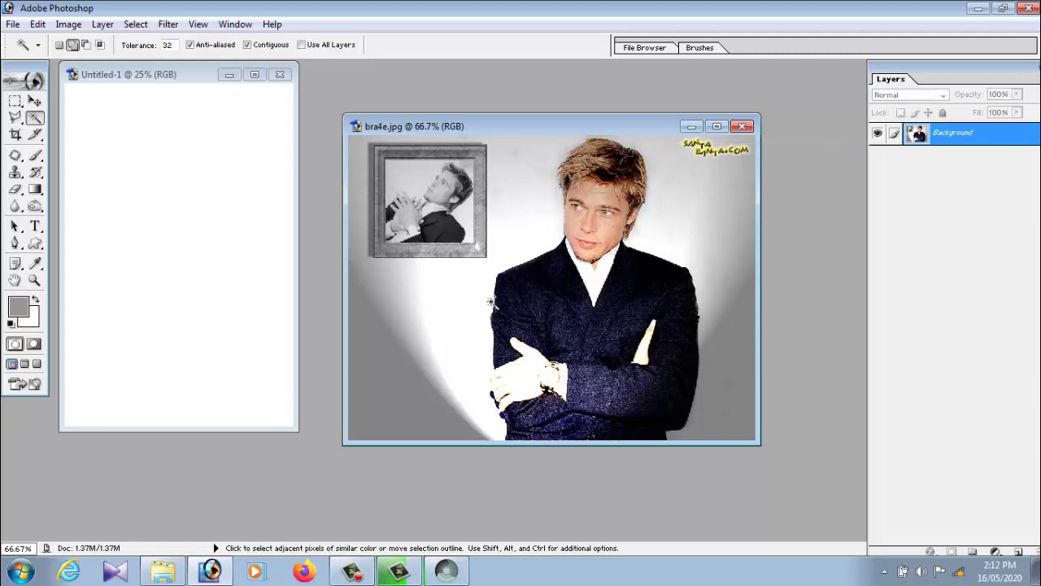
# Step: Try to move the background layer of bra4e.jpg with the Move tool
pyautogui.click(34, 101)
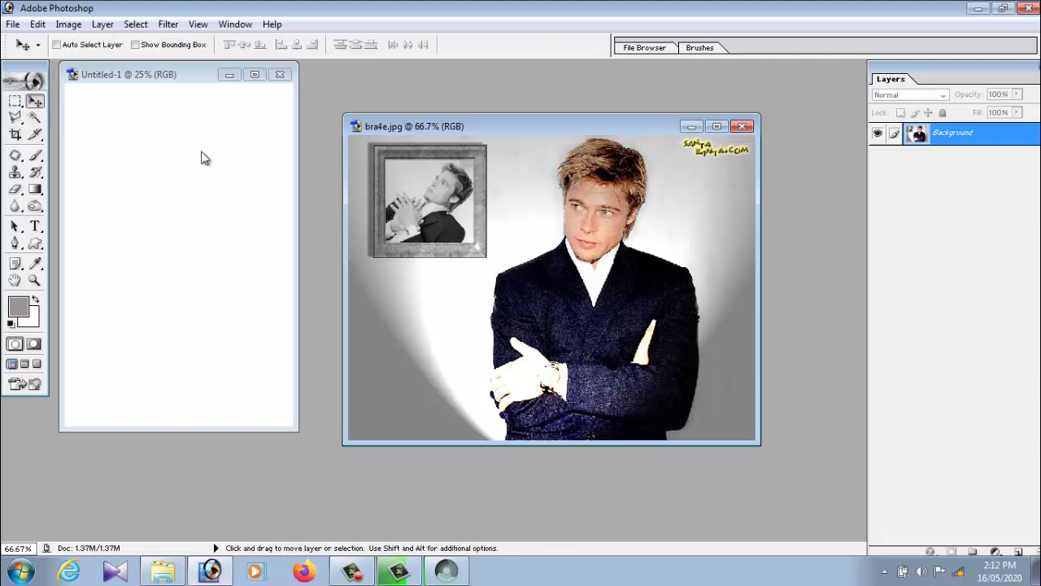
pyautogui.click(607, 210)
pyautogui.press('Return')
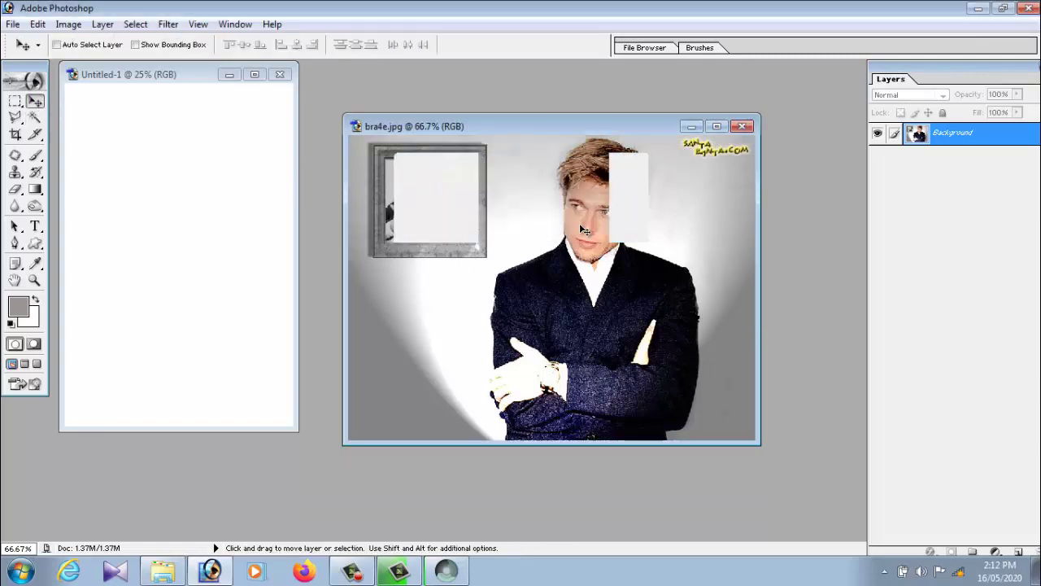
pyautogui.click(166, 216)
pyautogui.click(546, 231)
pyautogui.click(601, 240)
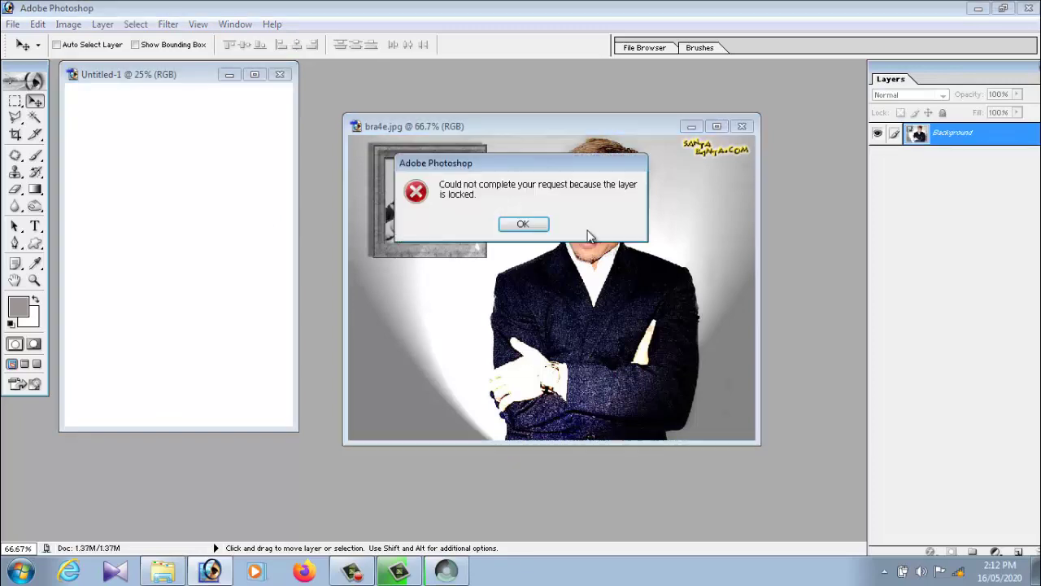
pyautogui.click(525, 225)
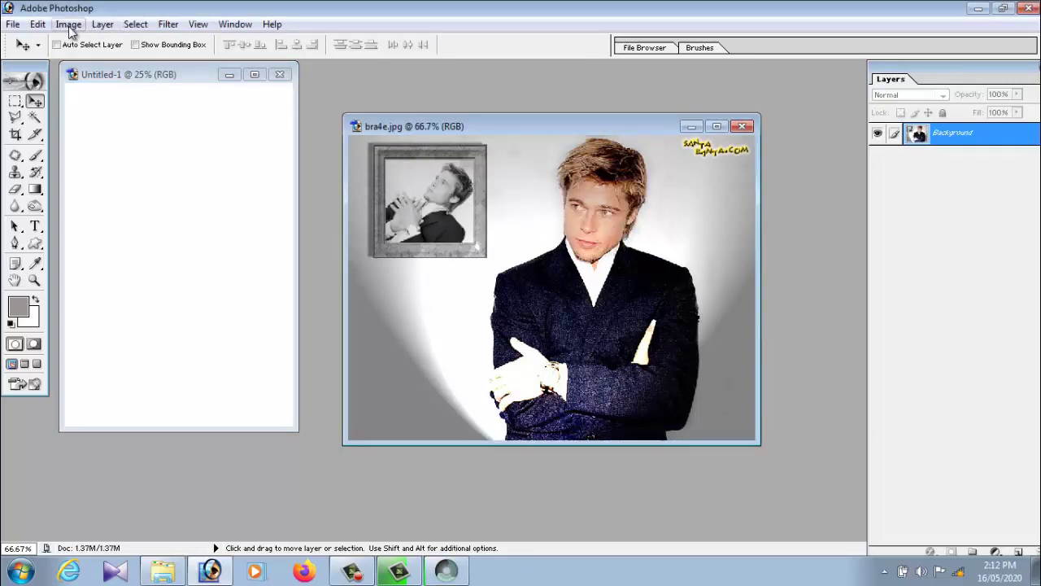
# Step: Copy the entire bra4e.jpg image and paste it into the maximized blank 4 x 6 document
pyautogui.click(135, 23)
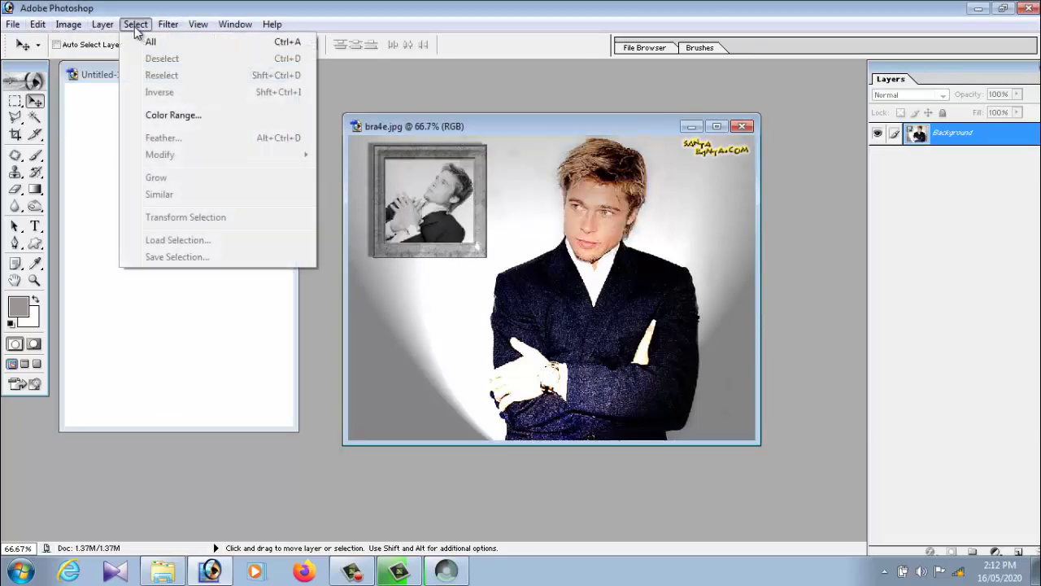
pyautogui.click(144, 39)
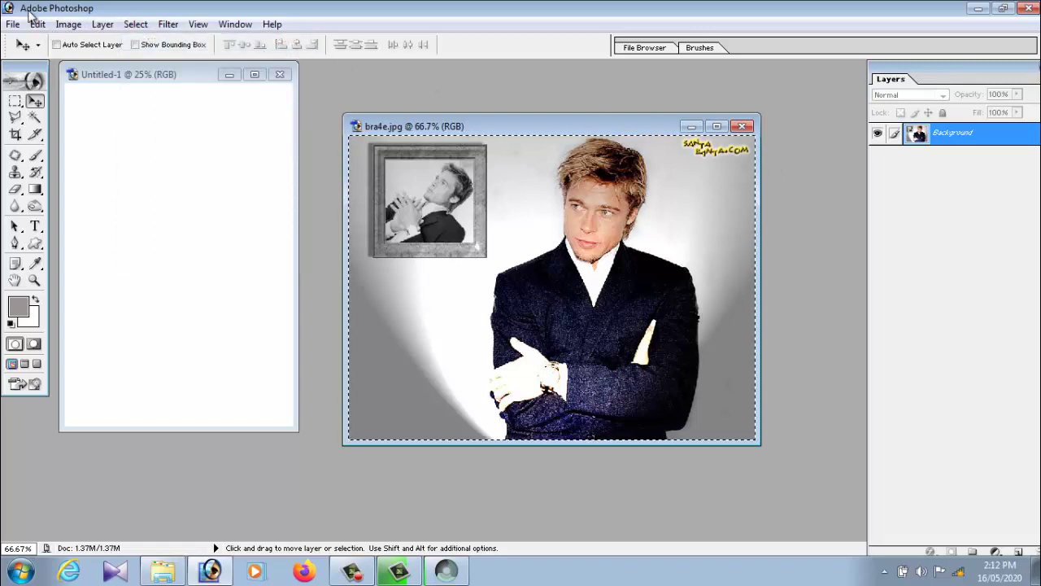
pyautogui.click(37, 25)
pyautogui.click(114, 137)
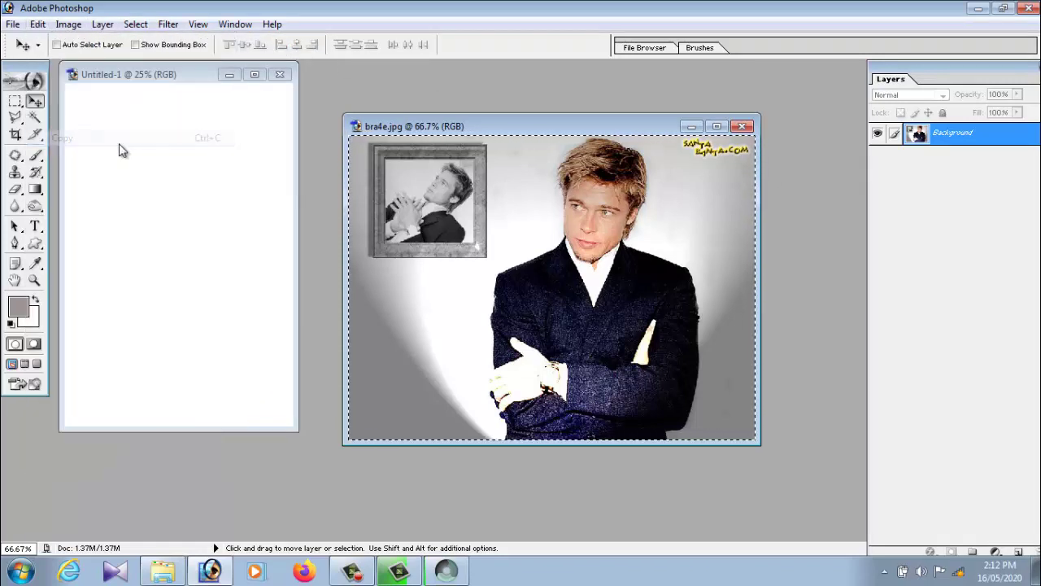
pyautogui.click(262, 78)
pyautogui.click(262, 78)
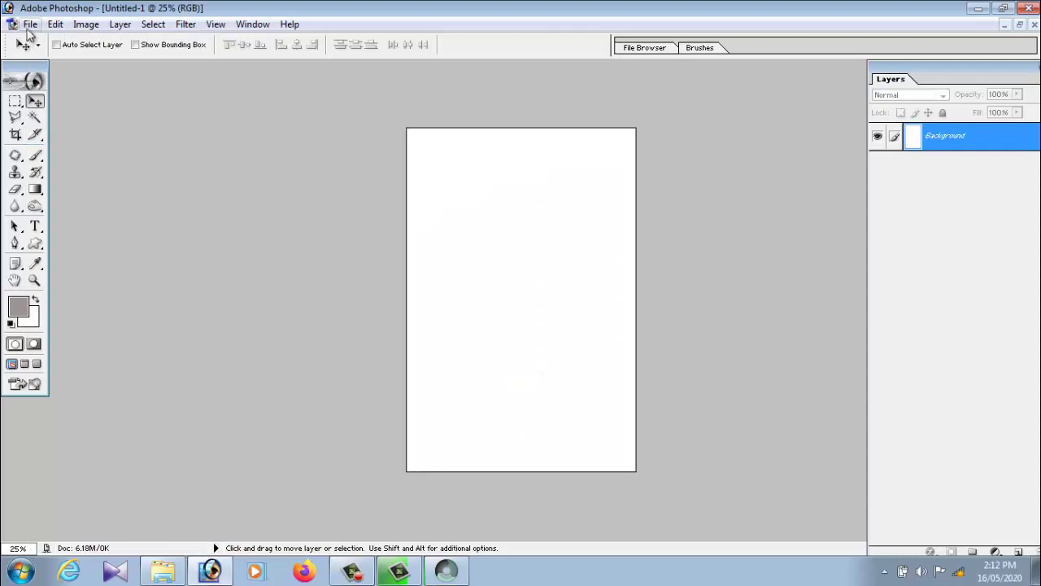
pyautogui.click(55, 24)
pyautogui.click(114, 178)
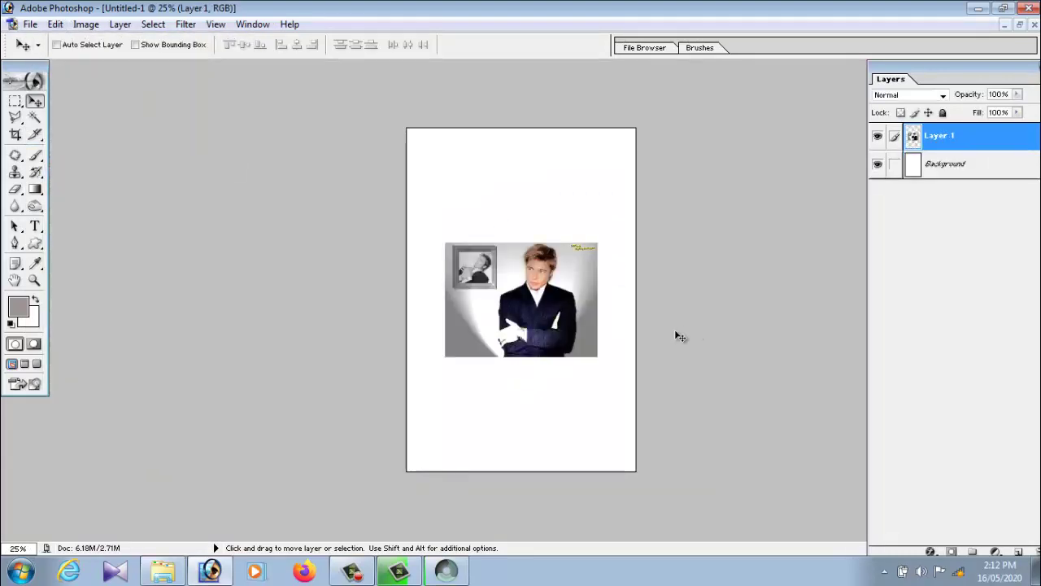
# Step: Move the pasted photo to the page's upper-left area, scale it to about 282%, and center the man across the page
pyautogui.moveTo(575, 324); pyautogui.dragTo(483, 220)
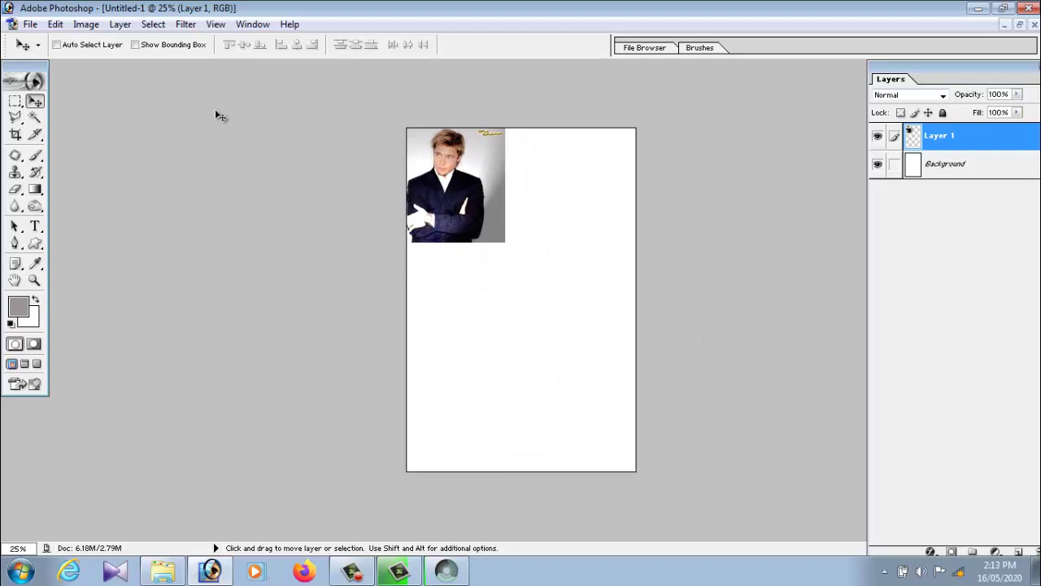
pyautogui.click(54, 25)
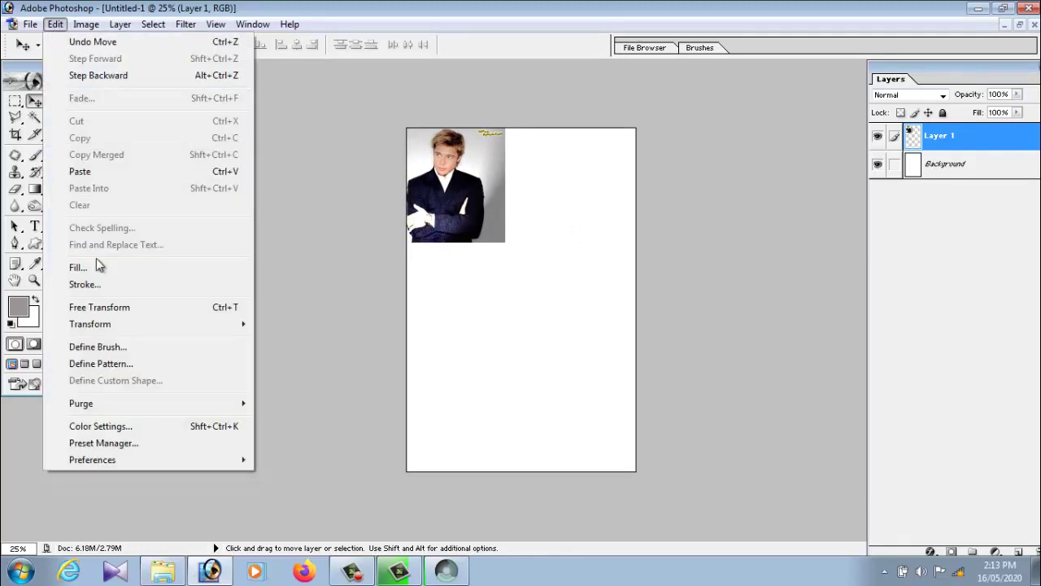
pyautogui.moveTo(218, 328)
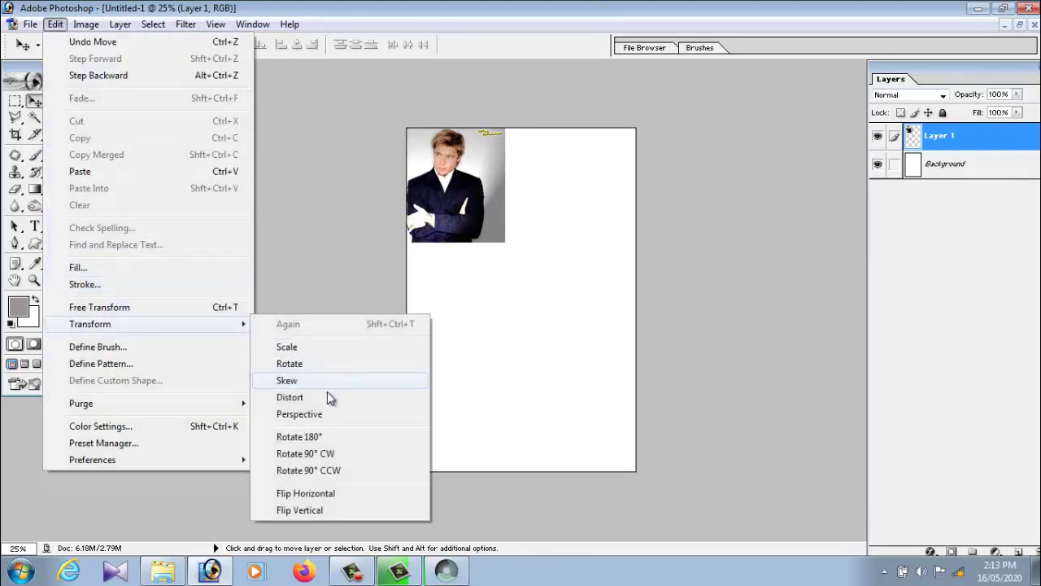
pyautogui.click(323, 348)
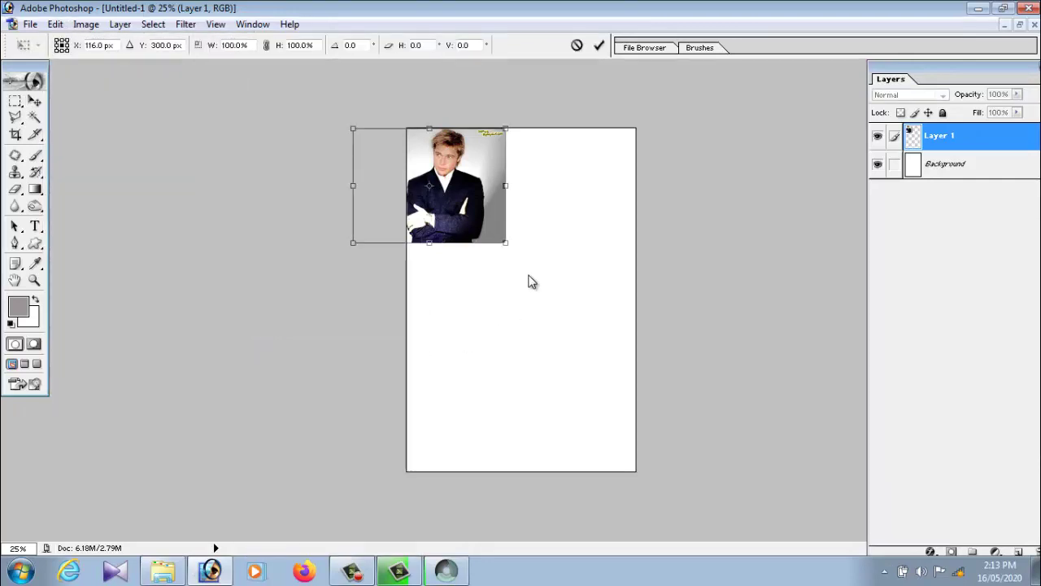
pyautogui.moveTo(505, 242); pyautogui.dragTo(708, 560)
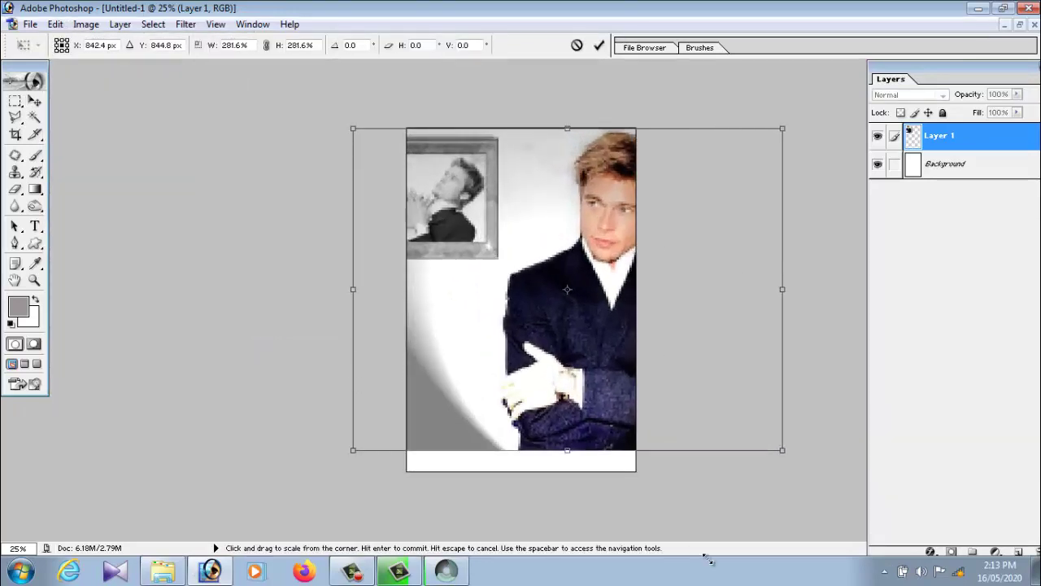
pyautogui.moveTo(711, 425); pyautogui.dragTo(618, 429)
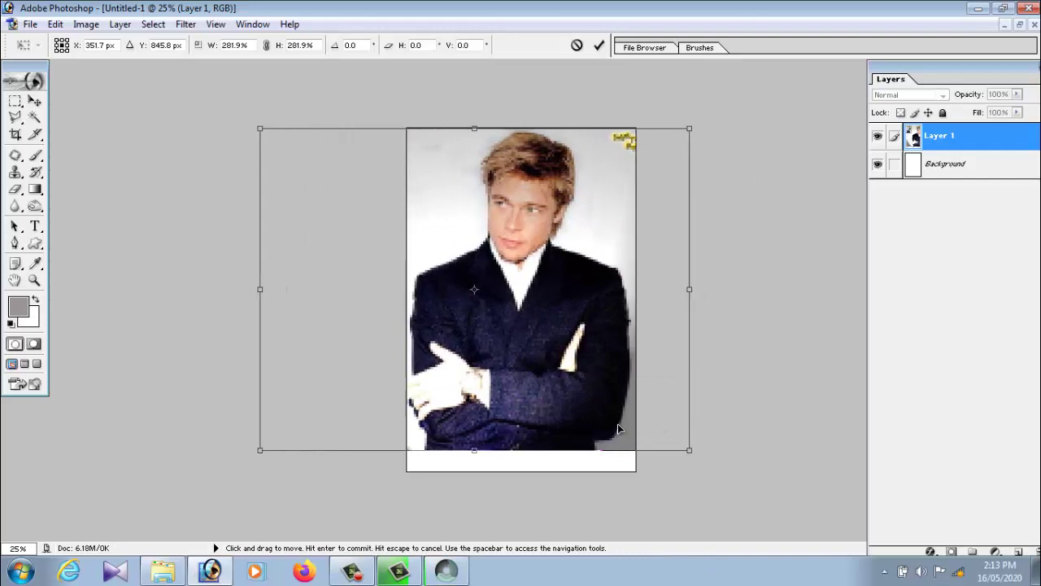
pyautogui.press('Return')
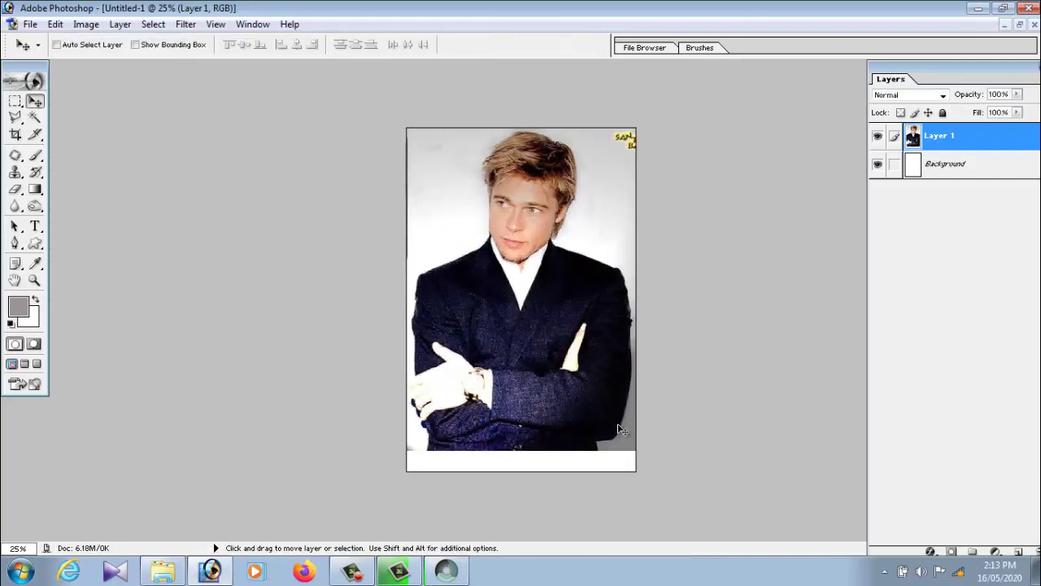
# Step: Select the light backdrop around the man on Layer 1 with the Magic Wand, adding the remaining background areas
pyautogui.click(16, 135)
pyautogui.click(32, 119)
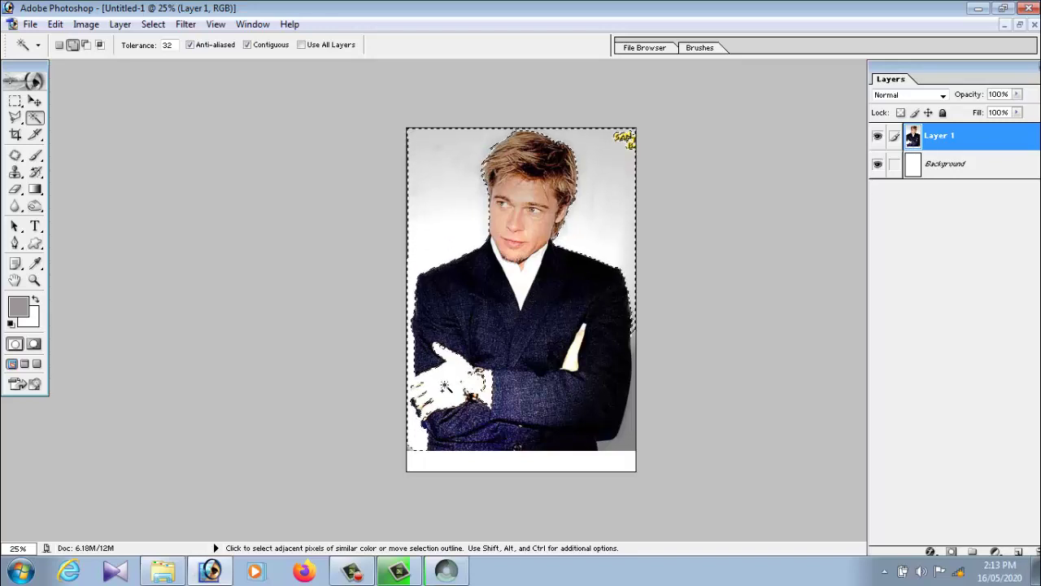
pyautogui.click(87, 46)
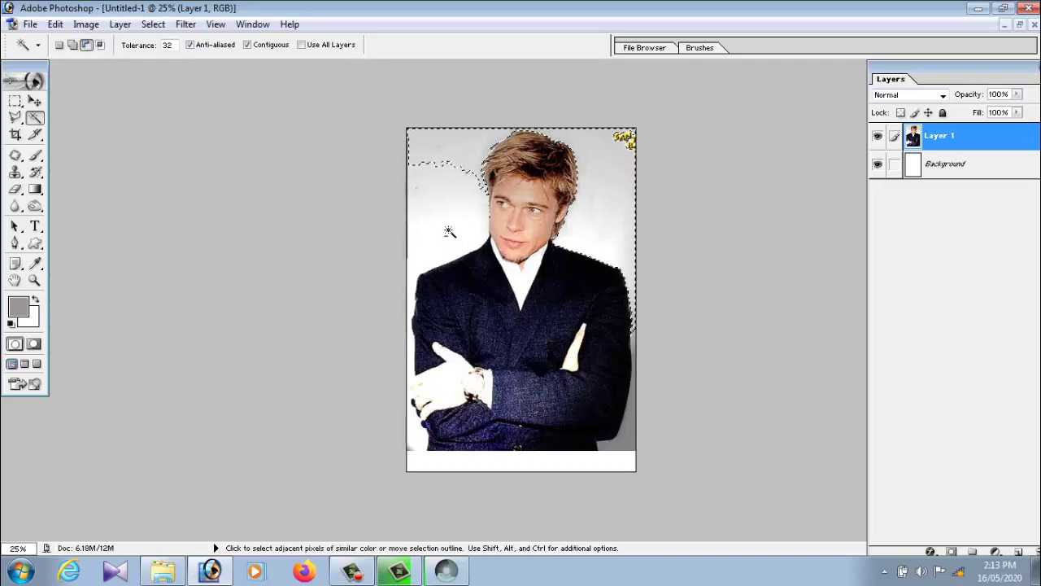
pyautogui.click(72, 45)
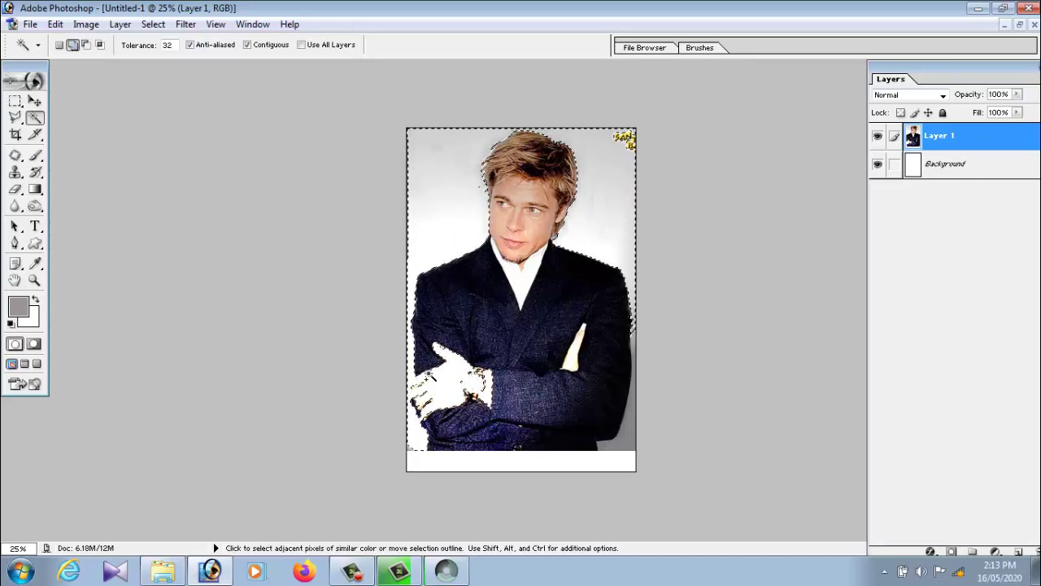
pyautogui.click(87, 46)
# Step: Subtract the hands and the lower-left part of the photo from the selection with the Elliptical Marquee
pyautogui.moveTo(18, 106); pyautogui.dragTo(69, 121)
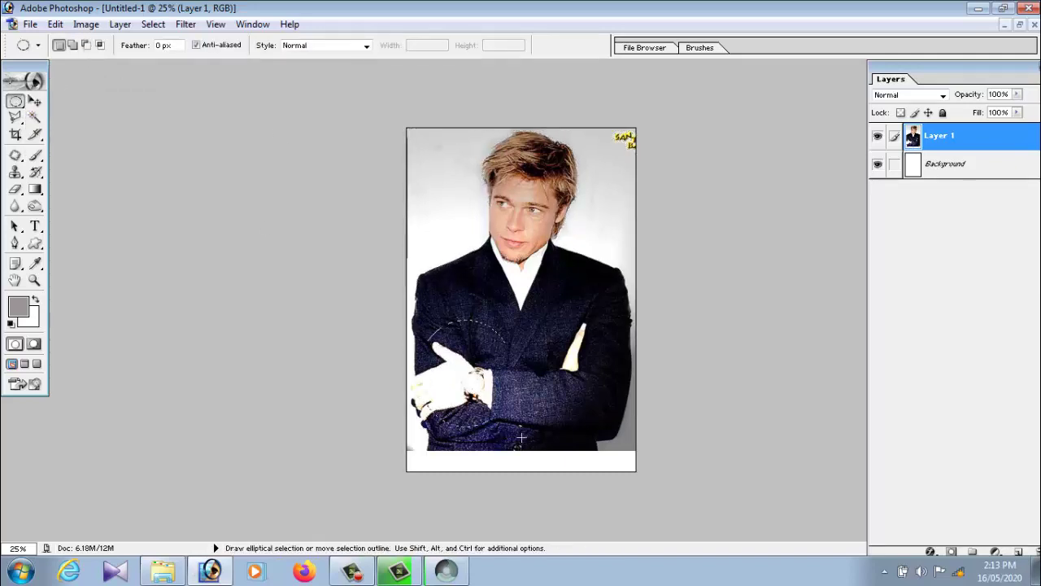
pyautogui.moveTo(521, 438); pyautogui.dragTo(533, 455)
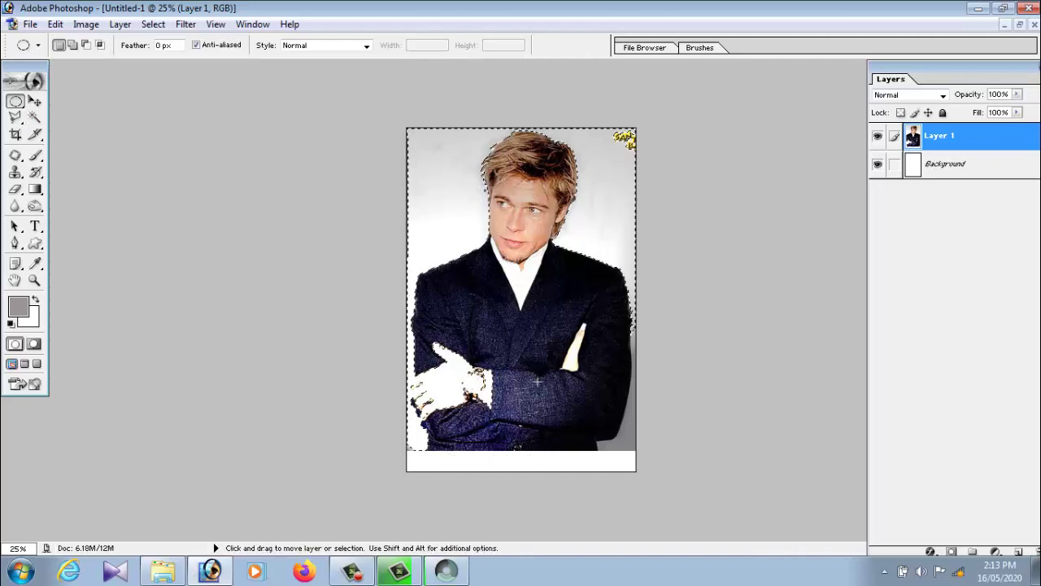
pyautogui.click(87, 45)
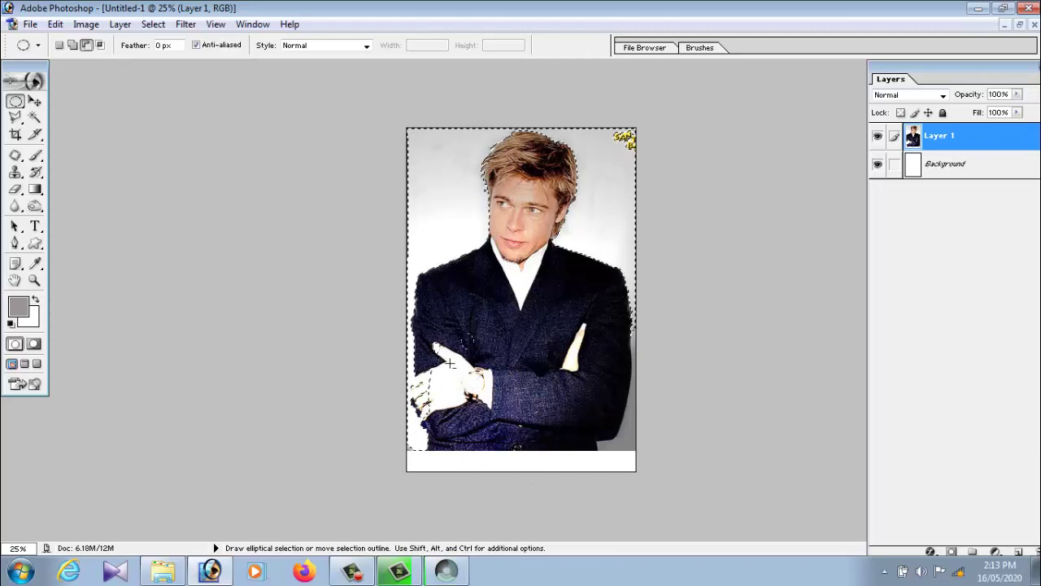
pyautogui.moveTo(381, 486); pyautogui.dragTo(383, 490)
# Step: Feather the backdrop selection with the suggested radius and delete the selected backdrop from Layer 1
pyautogui.click(155, 26)
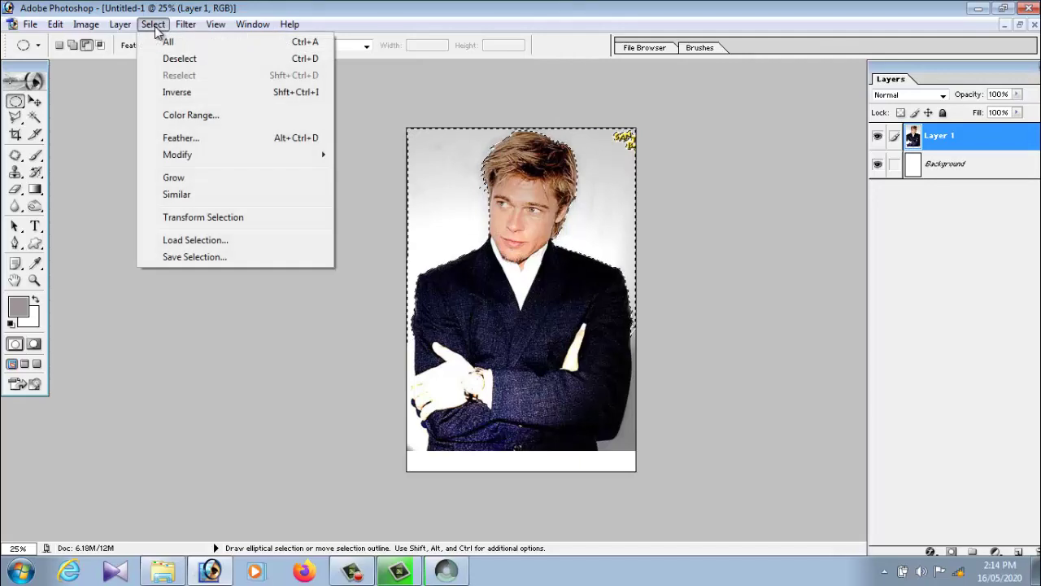
pyautogui.click(178, 139)
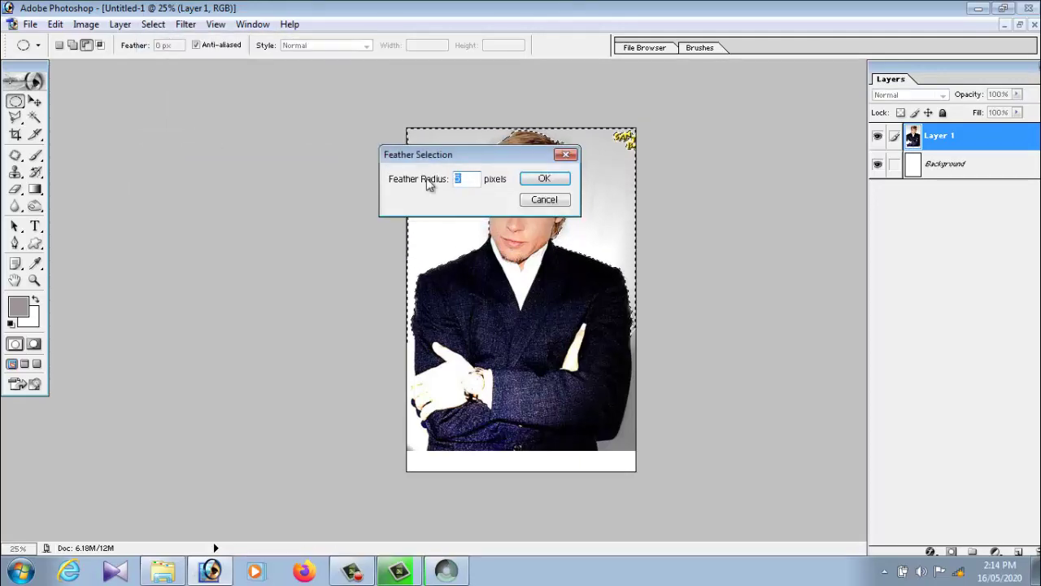
pyautogui.click(527, 178)
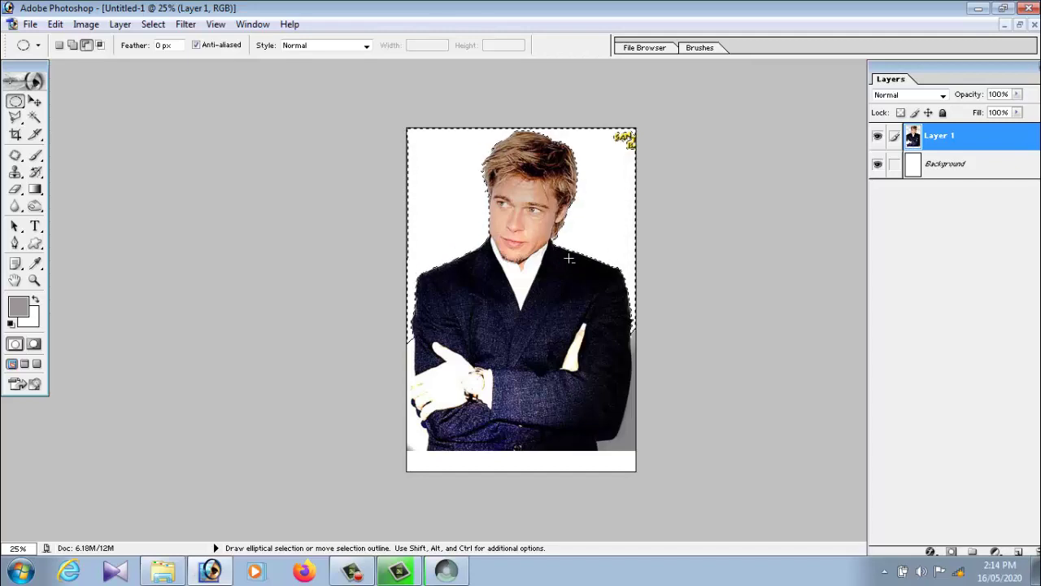
# Step: Try to subtract the cleared background areas with the Magic Wand and deselect everything
pyautogui.click(34, 100)
pyautogui.click(35, 117)
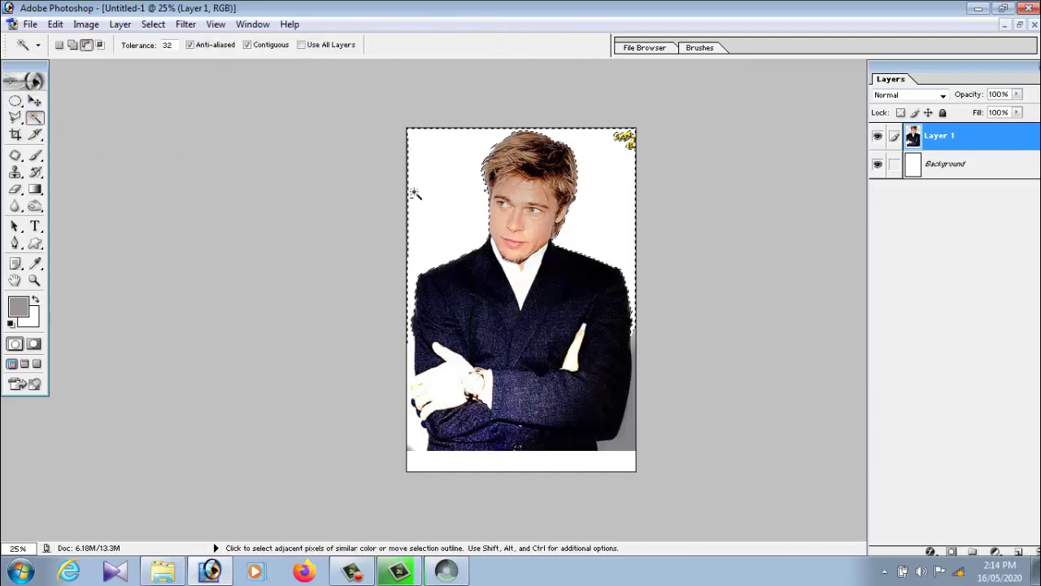
pyautogui.click(34, 100)
pyautogui.click(34, 118)
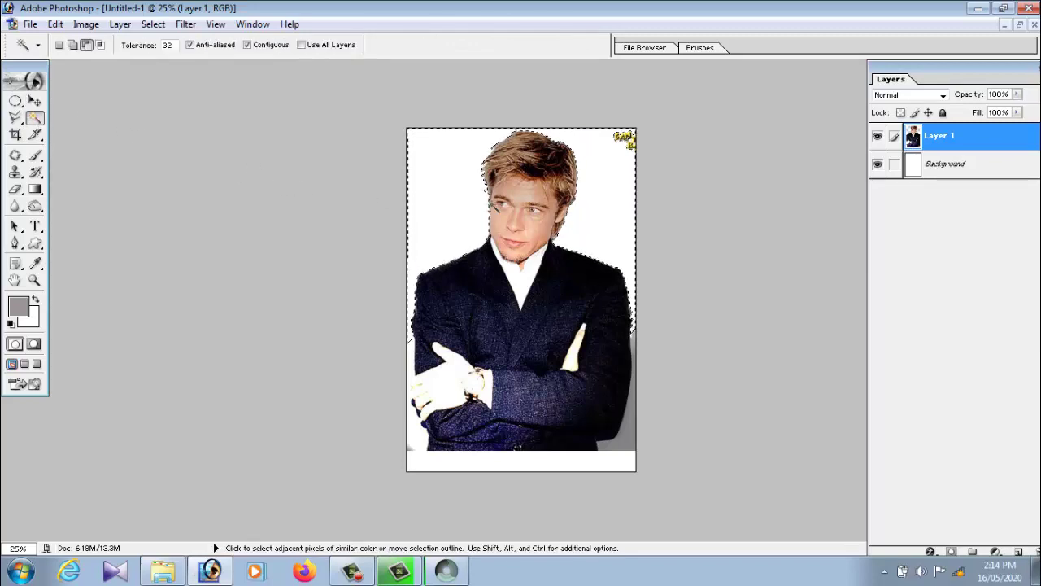
pyautogui.click(456, 207)
pyautogui.click(462, 156)
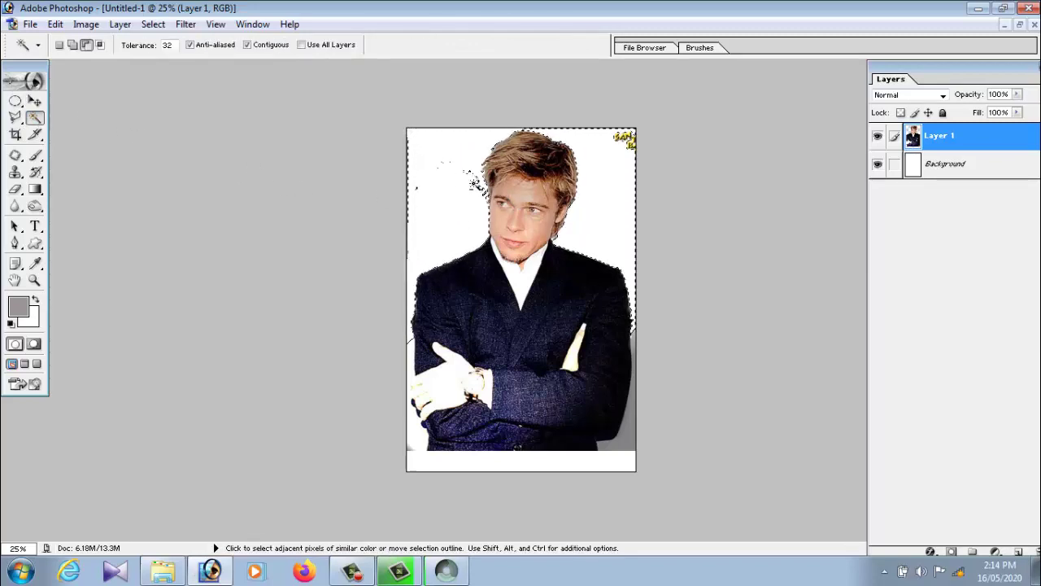
pyautogui.hotkey('ctrl', 'd')
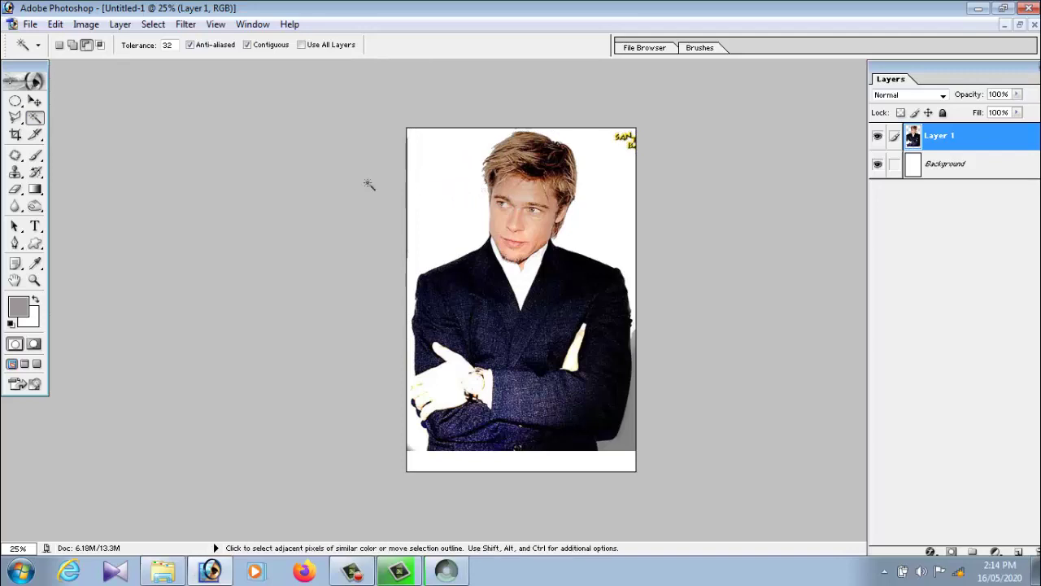
# Step: Nudge the cut-out portrait slightly and add a new empty layer above it
pyautogui.click(34, 100)
pyautogui.moveTo(532, 285); pyautogui.dragTo(564, 309)
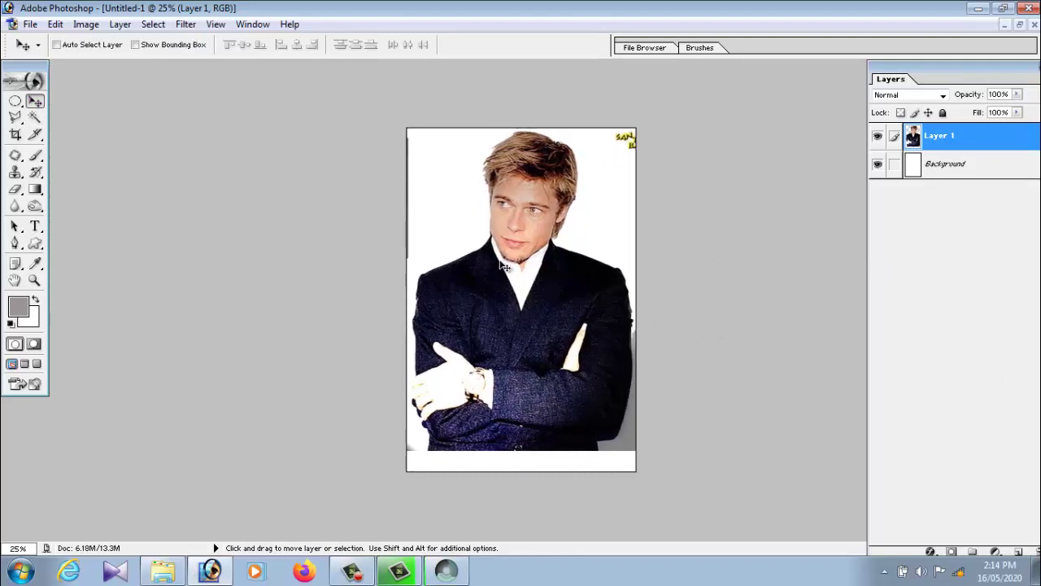
pyautogui.moveTo(967, 69); pyautogui.dragTo(881, 19)
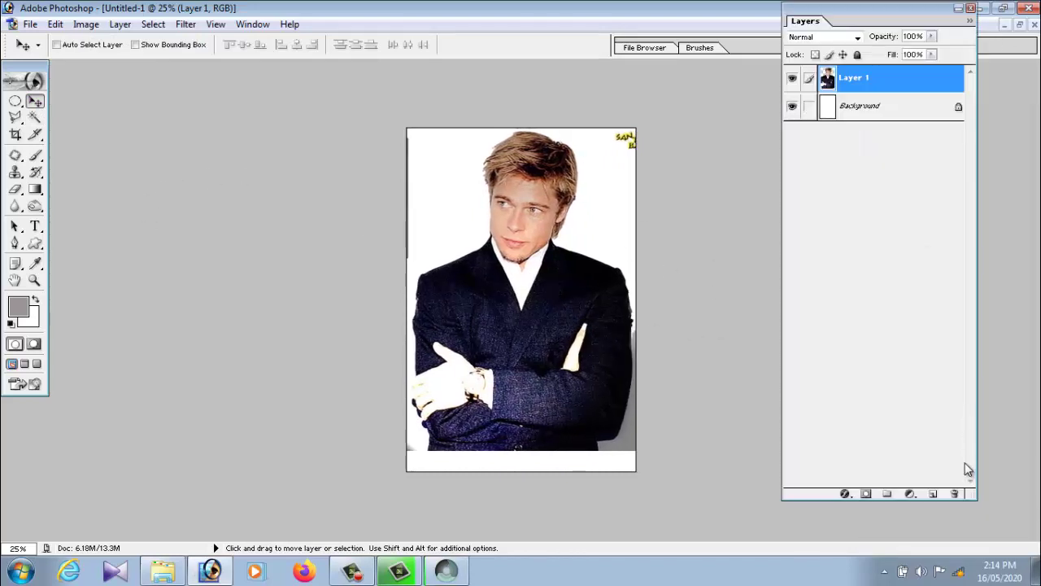
pyautogui.click(934, 495)
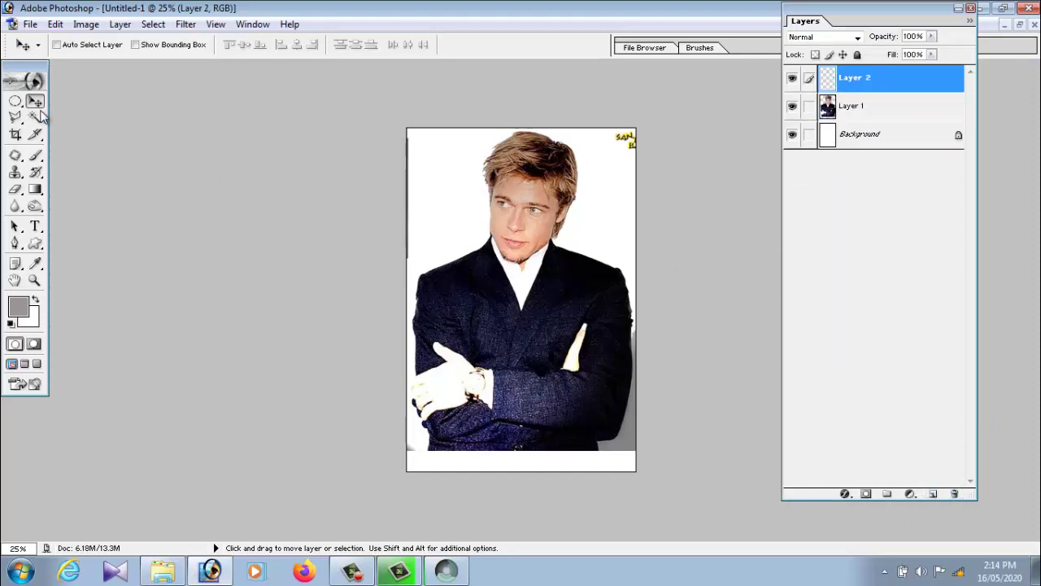
# Step: Fill the new layer with foreground blue 577FFF using the Paint Bucket, undoing the trial gray fill first
pyautogui.click(36, 190)
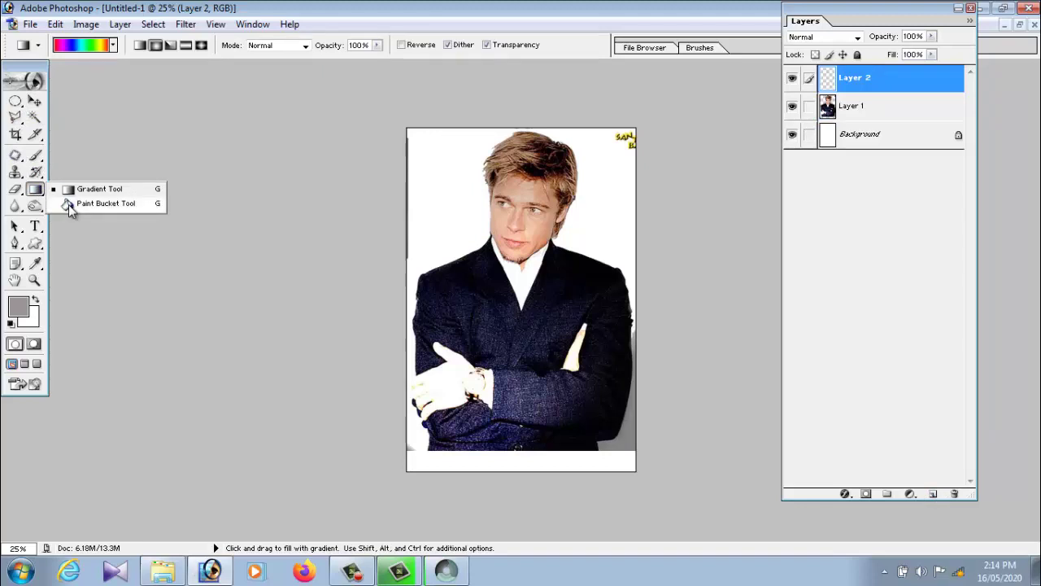
pyautogui.click(69, 204)
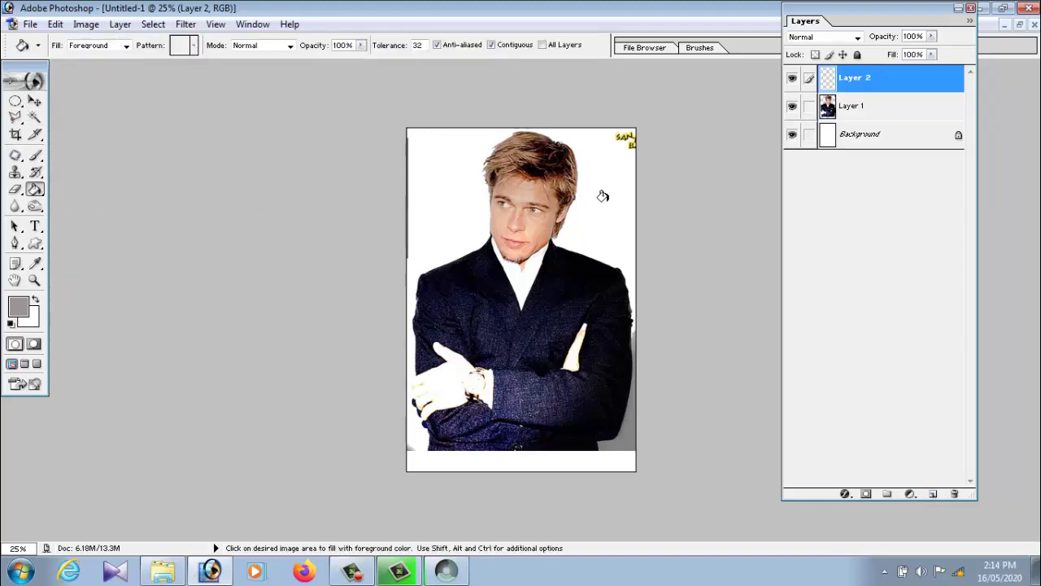
pyautogui.click(598, 278)
pyautogui.hotkey('ctrl', 'z')
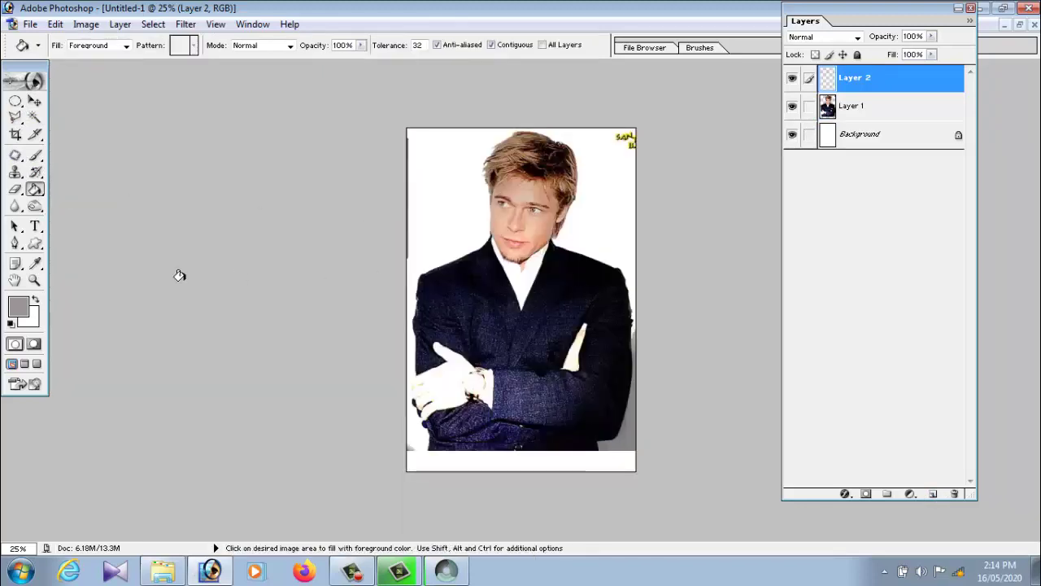
pyautogui.click(19, 308)
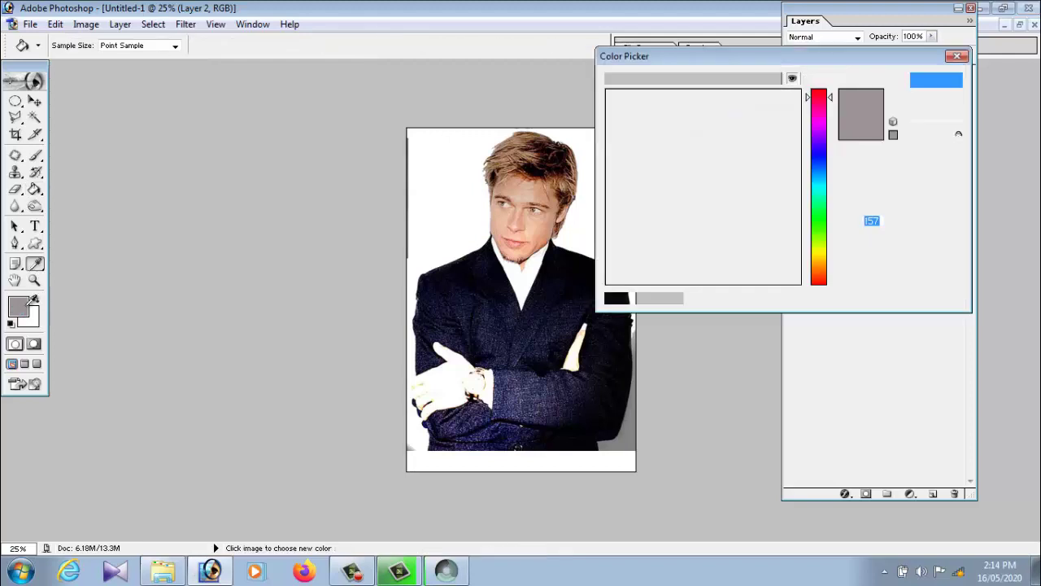
pyautogui.click(818, 162)
pyautogui.moveTo(789, 166)
pyautogui.mouseDown()
pyautogui.moveTo(774, 131)
pyautogui.moveTo(844, 129)
pyautogui.moveTo(690, 98)
pyautogui.moveTo(683, 109)
pyautogui.moveTo(735, 90)
pyautogui.mouseUp()
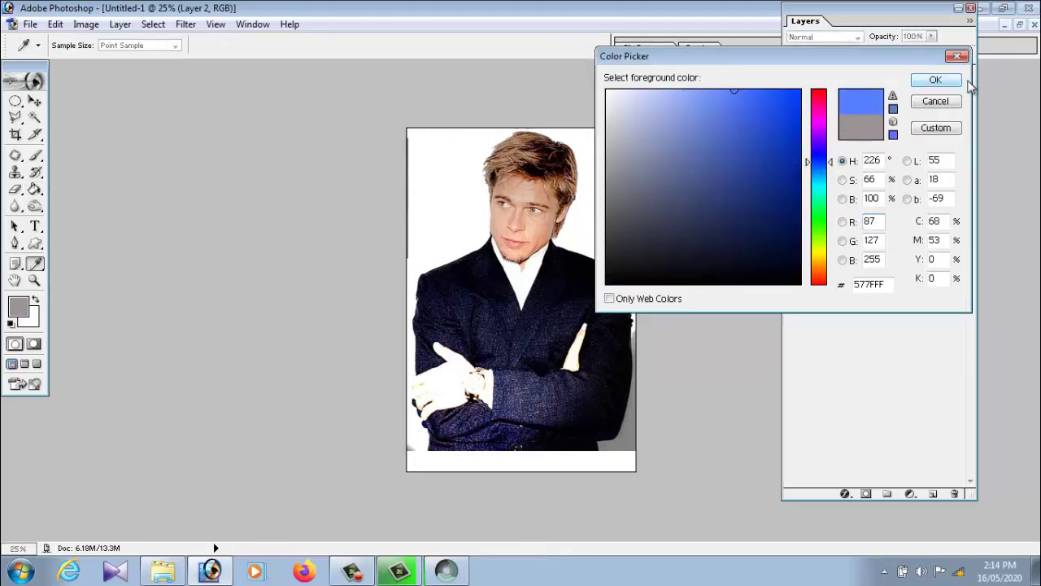
pyautogui.click(935, 81)
pyautogui.press('g')
pyautogui.click(455, 176)
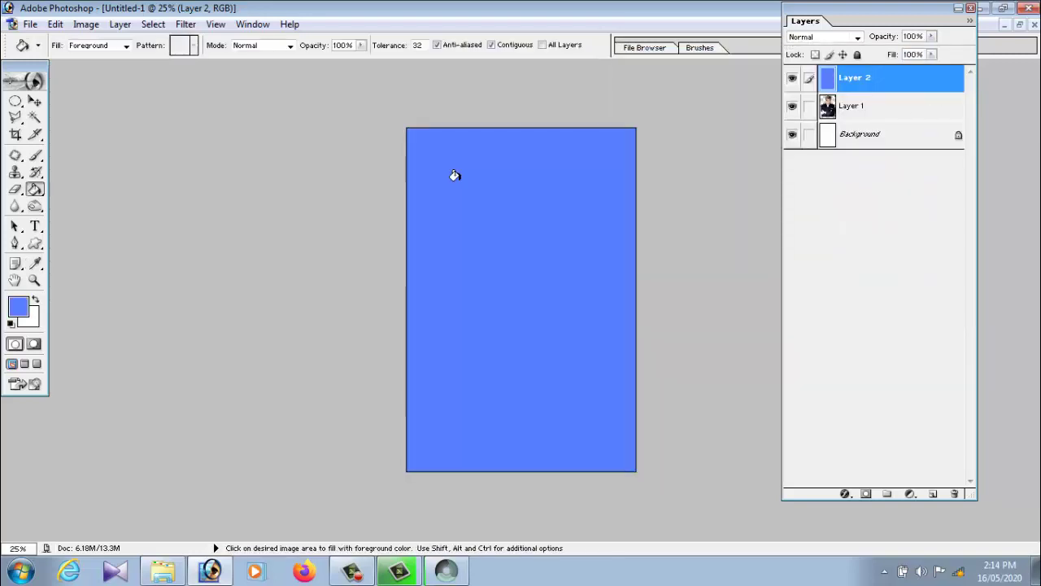
# Step: Place the blue Layer 2 beneath the portrait on Layer 1 in the layer stack
pyautogui.click(874, 109)
pyautogui.click(876, 85)
pyautogui.moveTo(870, 82); pyautogui.dragTo(886, 124)
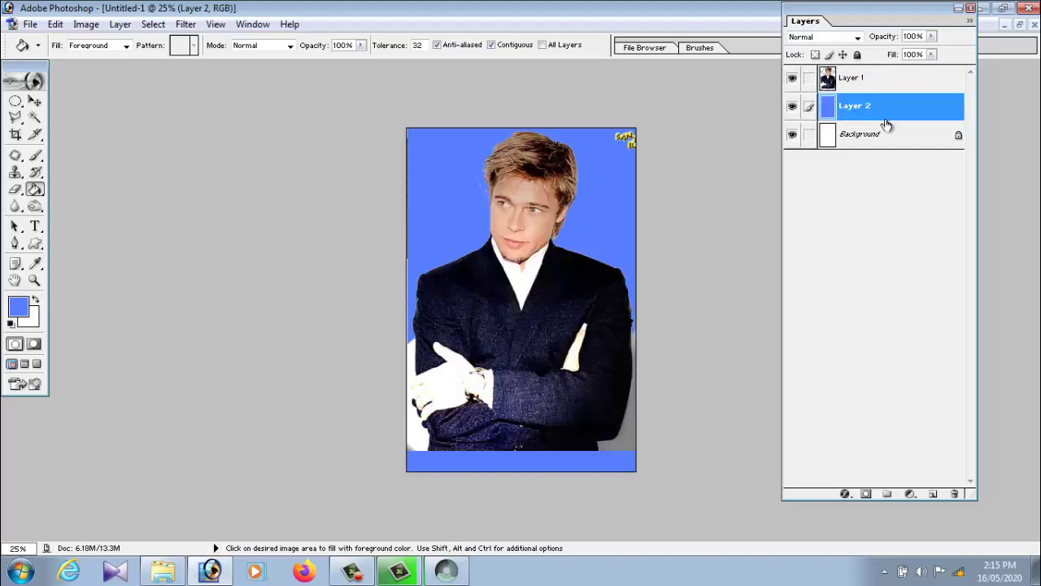
pyautogui.click(34, 101)
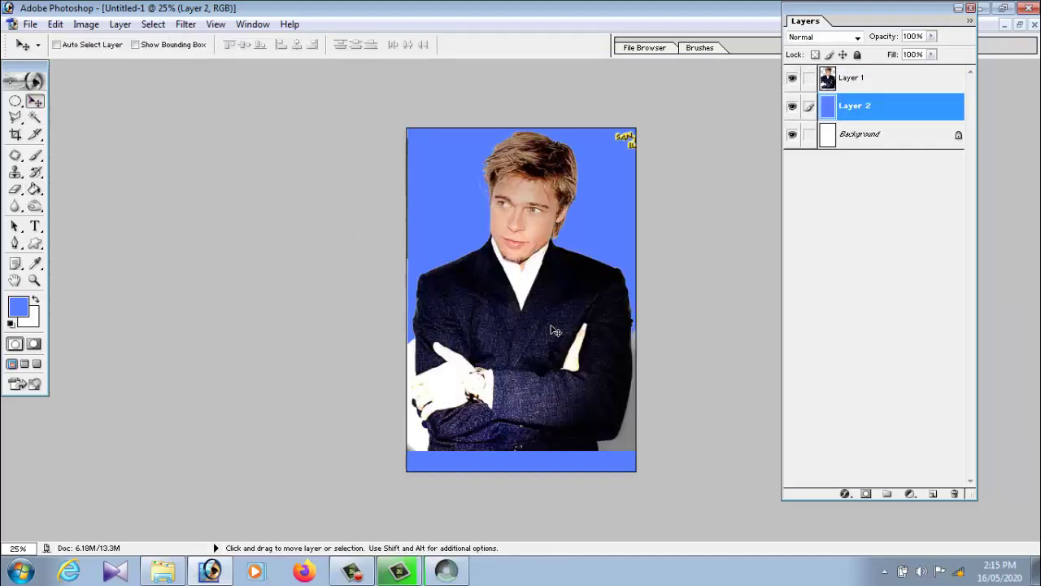
pyautogui.moveTo(556, 336); pyautogui.dragTo(567, 339)
# Step: Crop the portrait around the head and chest to 1.5 in wide by 2 in high at 300 pixels/inch
pyautogui.click(16, 135)
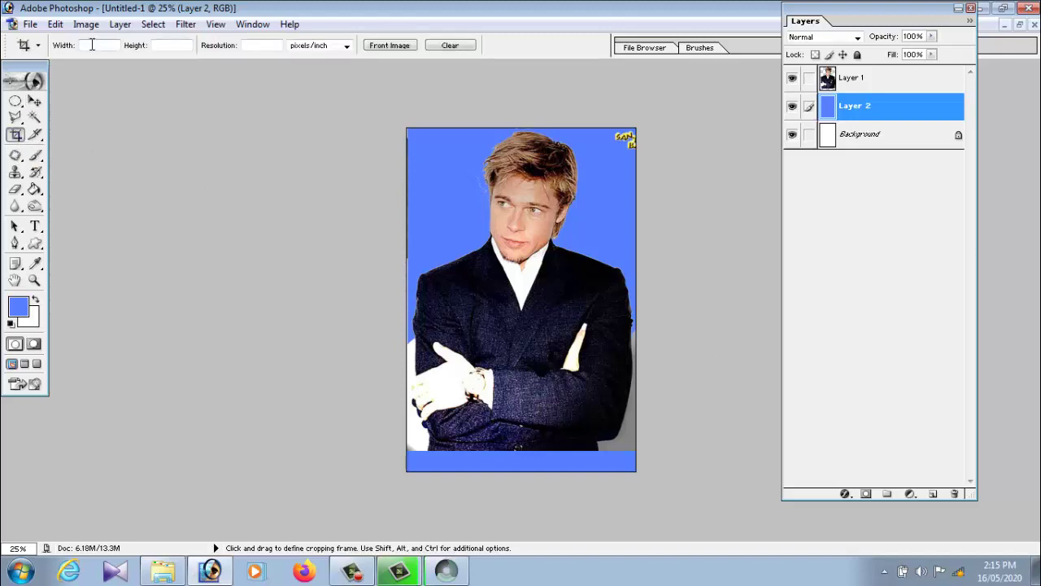
pyautogui.click(444, 48)
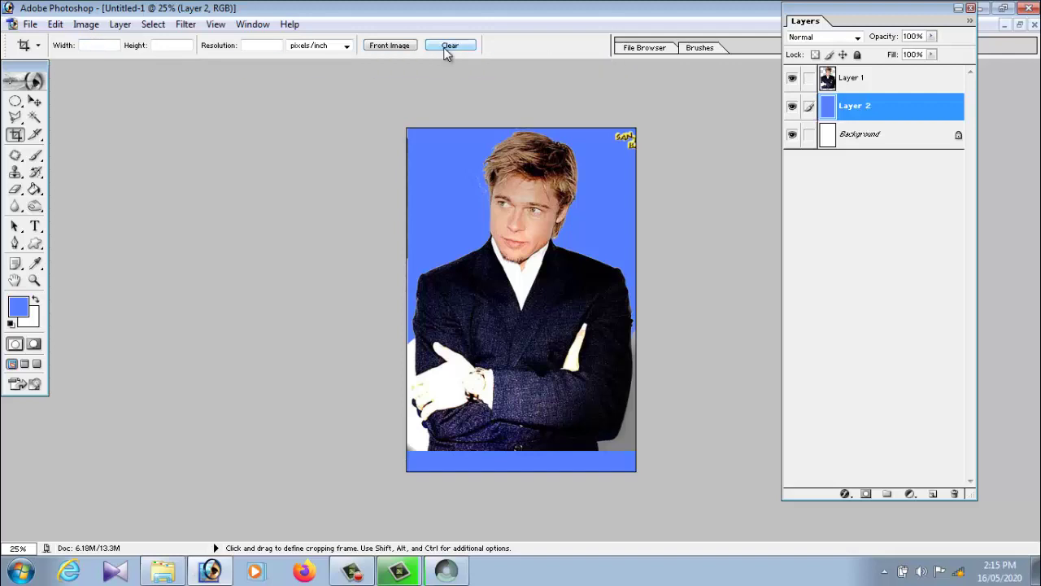
pyautogui.click(100, 46)
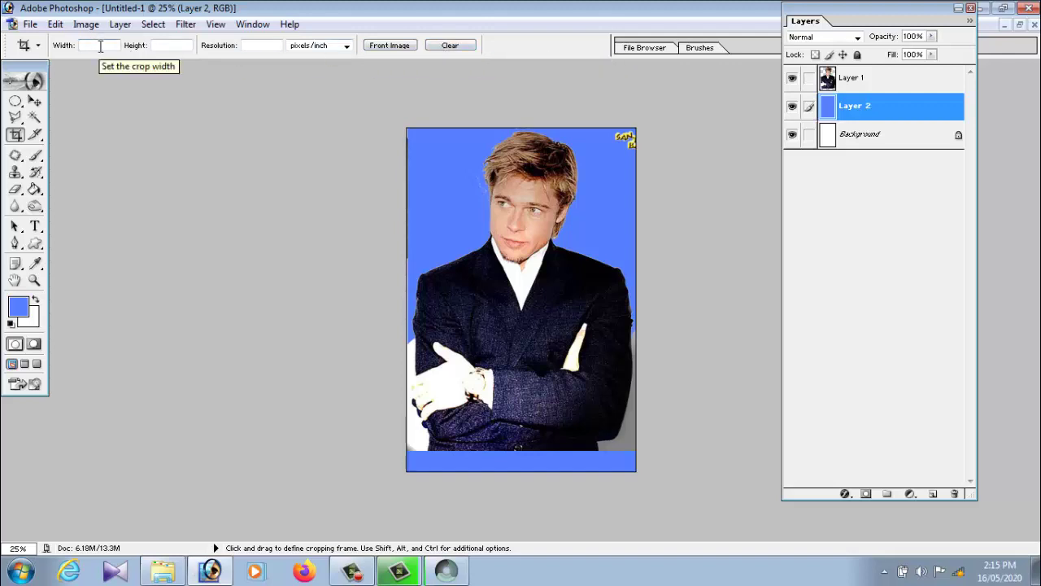
pyautogui.write('1.5')
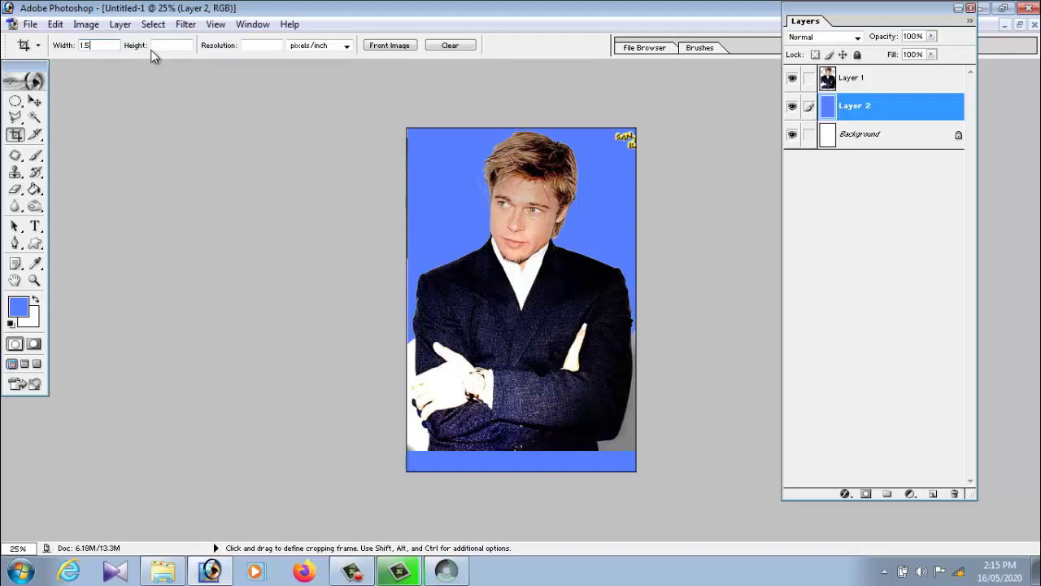
pyautogui.write('2')
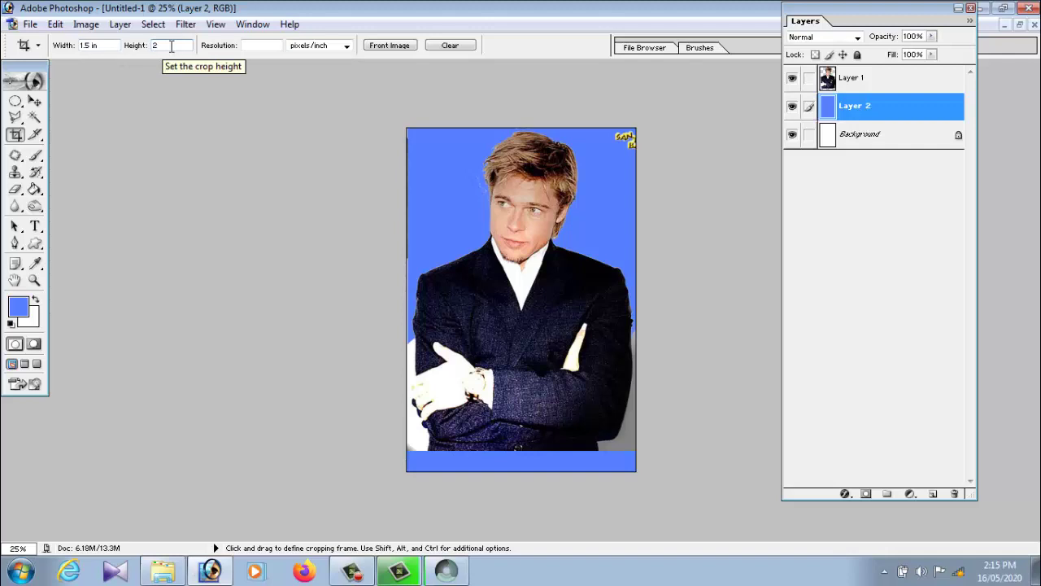
pyautogui.click(261, 45)
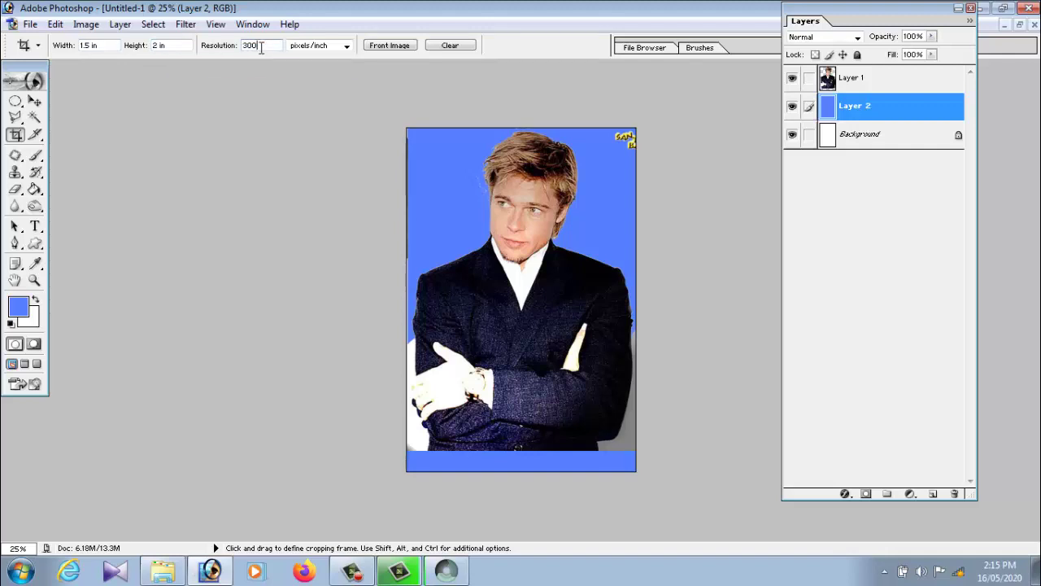
pyautogui.moveTo(442, 130); pyautogui.dragTo(604, 344)
pyautogui.press('Return')
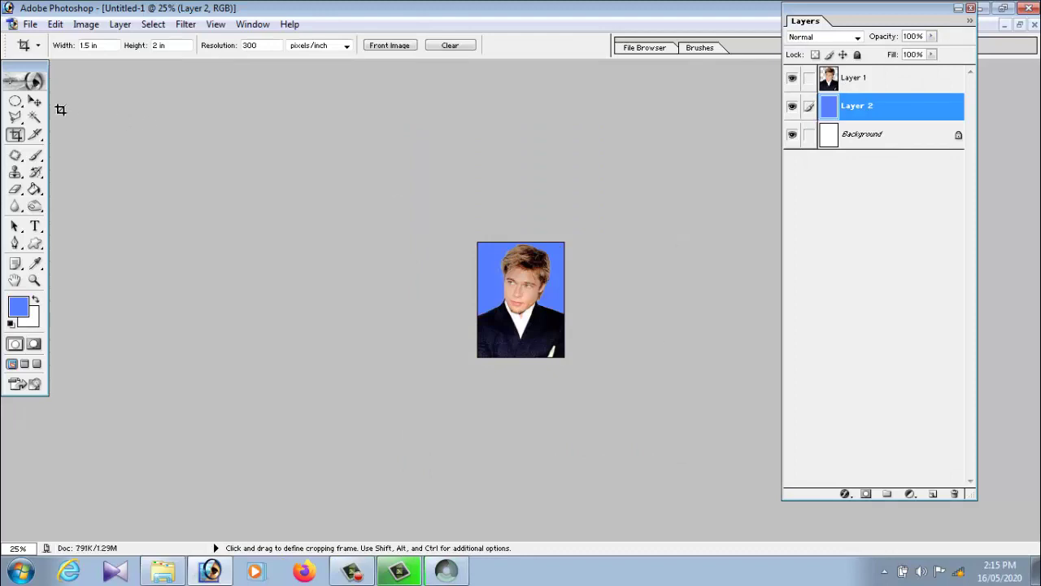
pyautogui.click(34, 102)
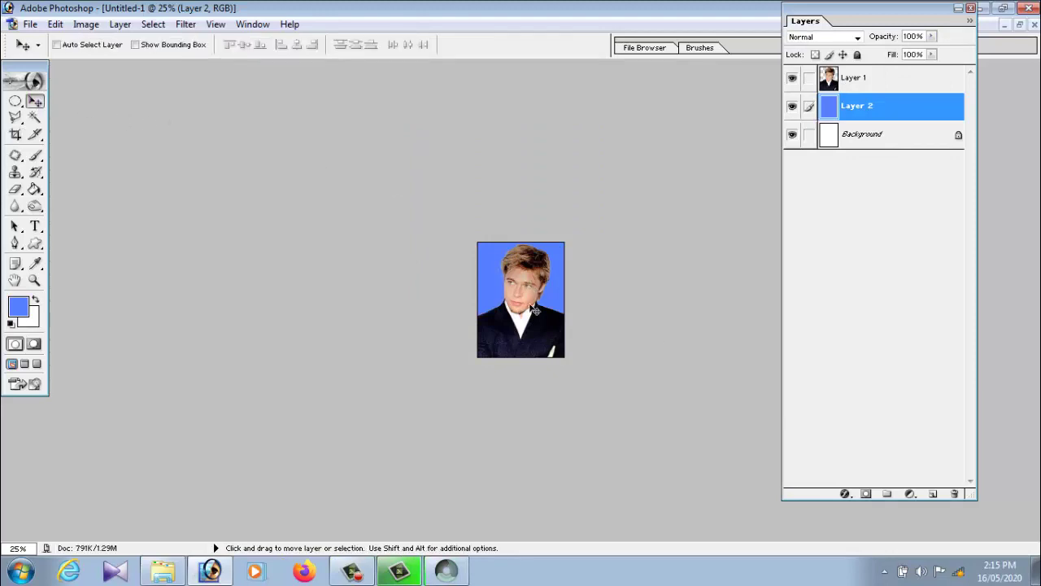
pyautogui.scroll(9, 501, 315)
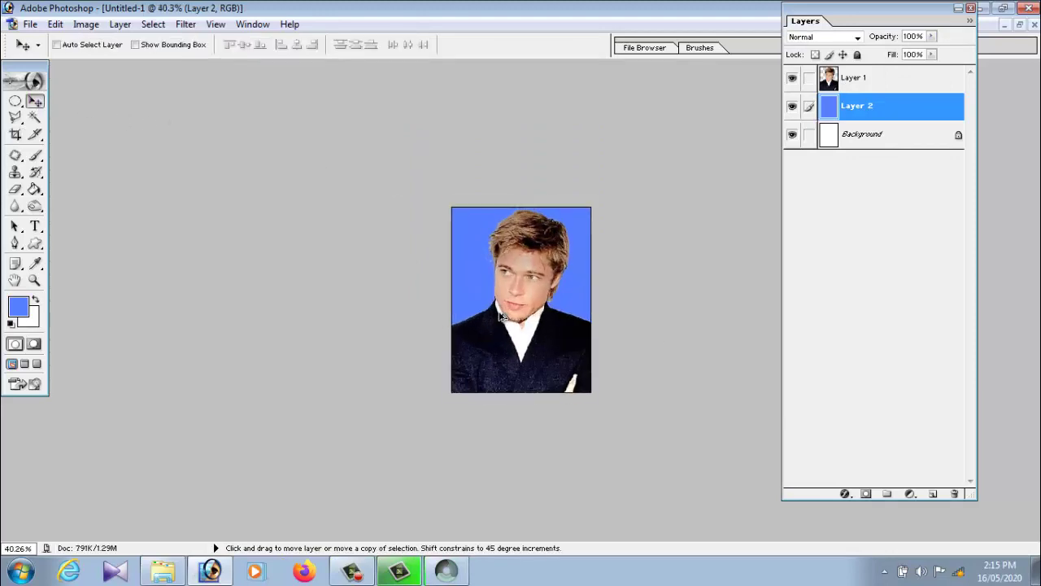
pyautogui.scroll(3, 547, 323)
pyautogui.scroll(-2, 547, 323)
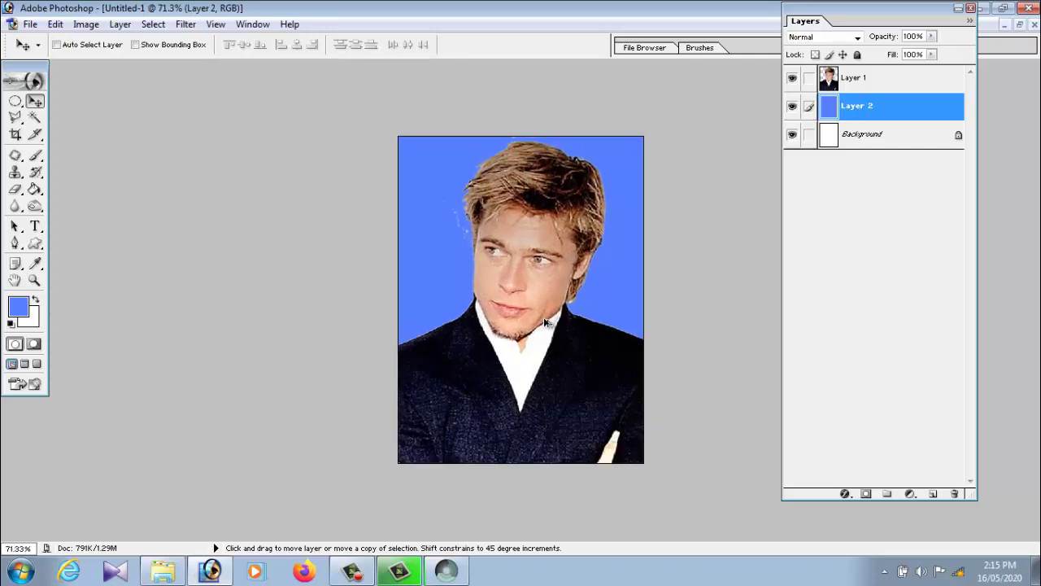
pyautogui.click(863, 87)
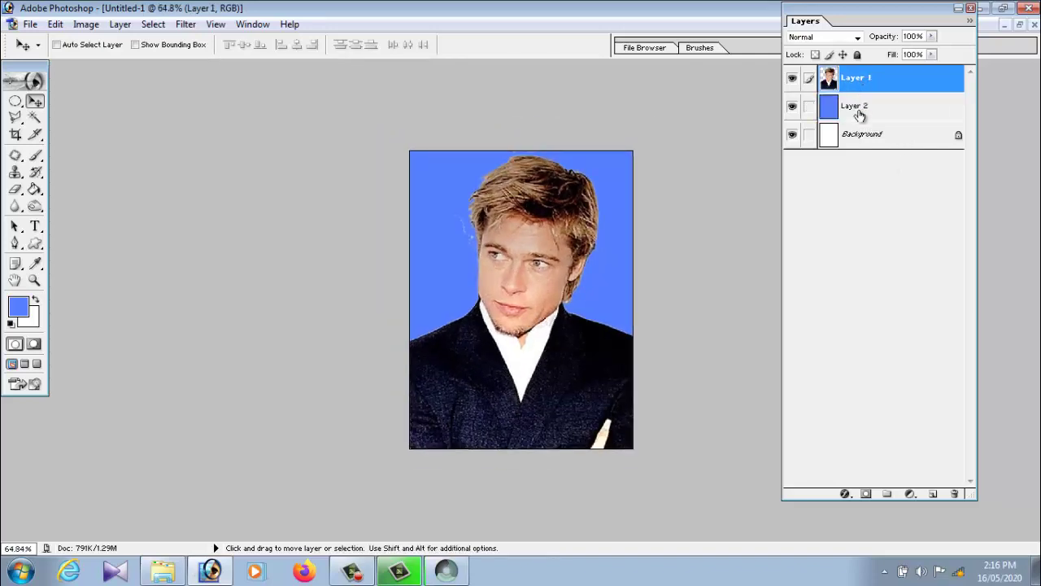
pyautogui.click(860, 113)
pyautogui.click(858, 86)
pyautogui.click(858, 110)
pyautogui.click(858, 86)
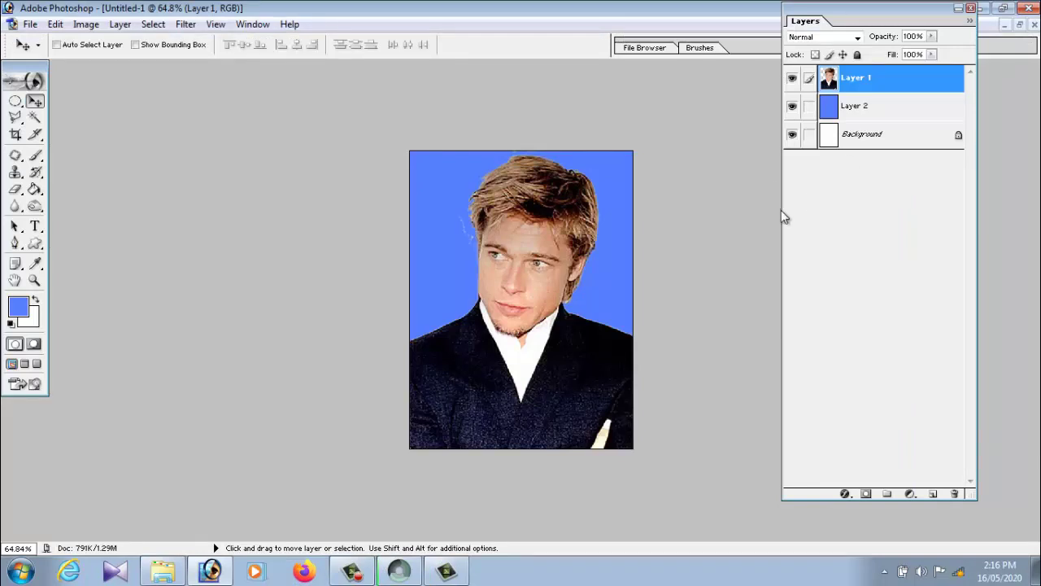
# Step: Activate the blue Layer 2, choose the Brush tool and set the foreground color to white FFFFFF
pyautogui.click(865, 111)
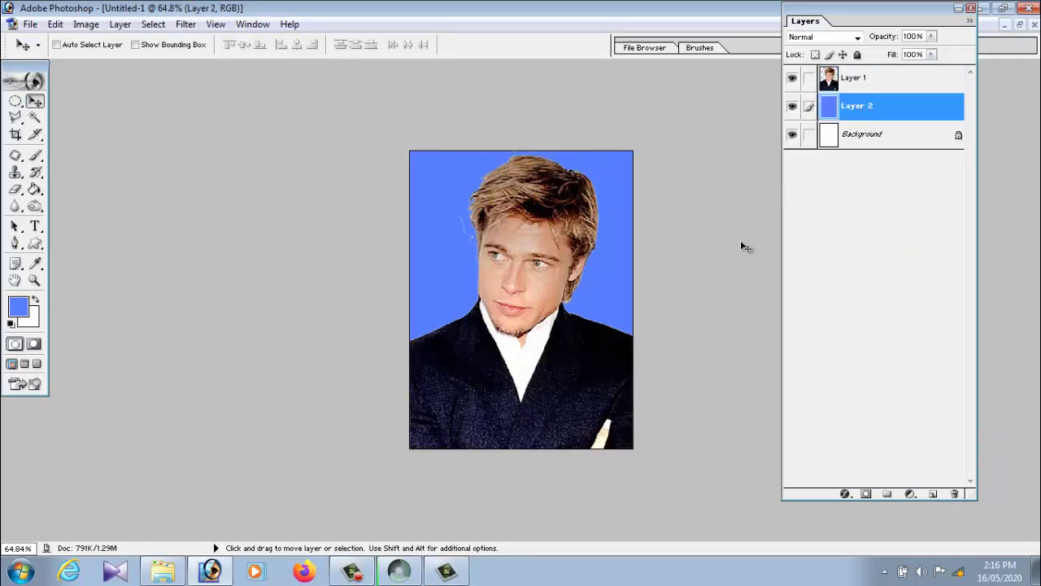
pyautogui.click(36, 158)
pyautogui.click(17, 309)
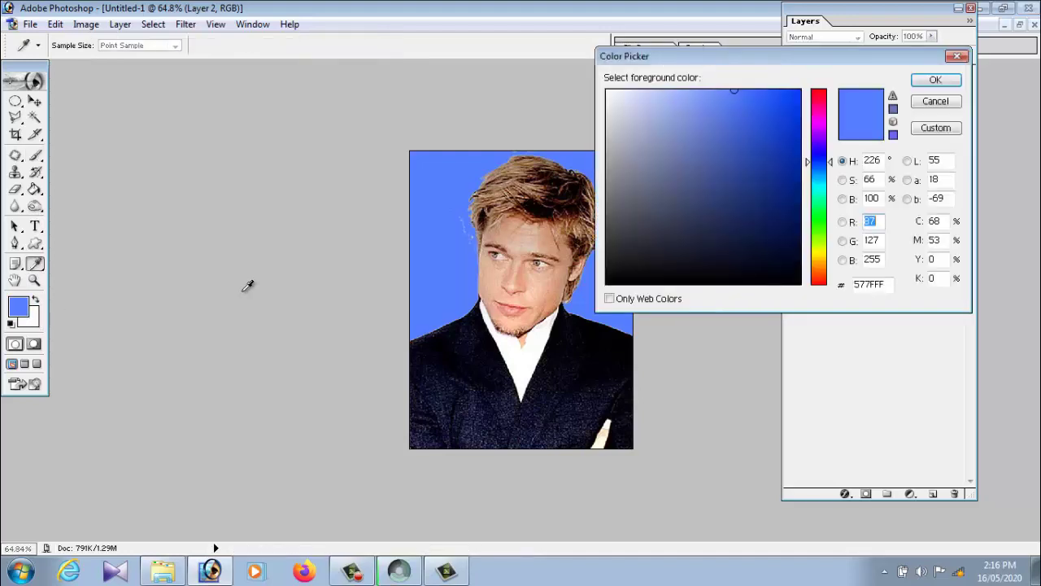
pyautogui.moveTo(643, 120); pyautogui.dragTo(554, 62)
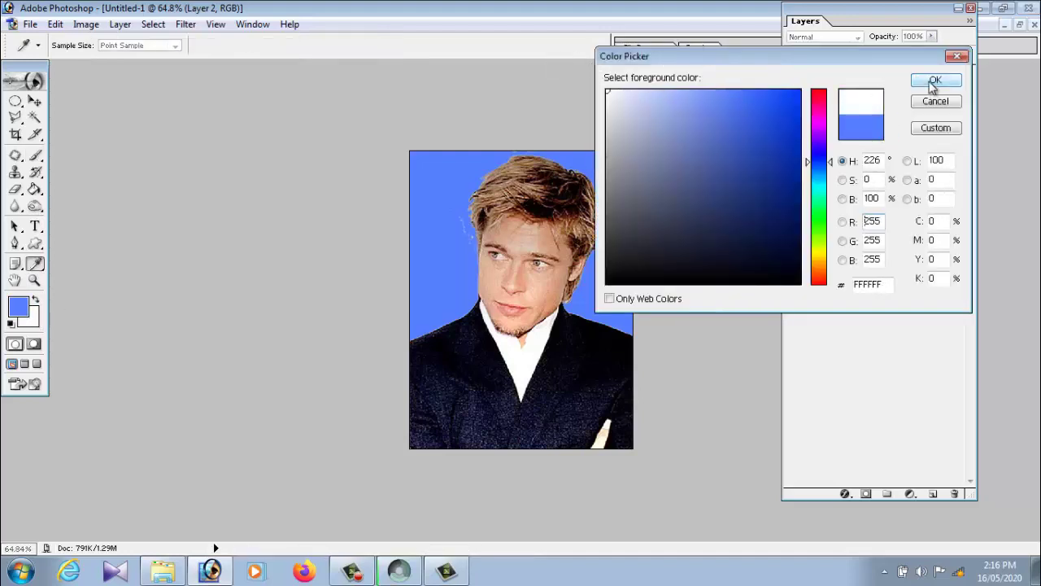
pyautogui.click(935, 81)
# Step: Paint a white glow behind the head on Layer 2 with a soft round 578 px brush, dabbing twice
pyautogui.click(105, 47)
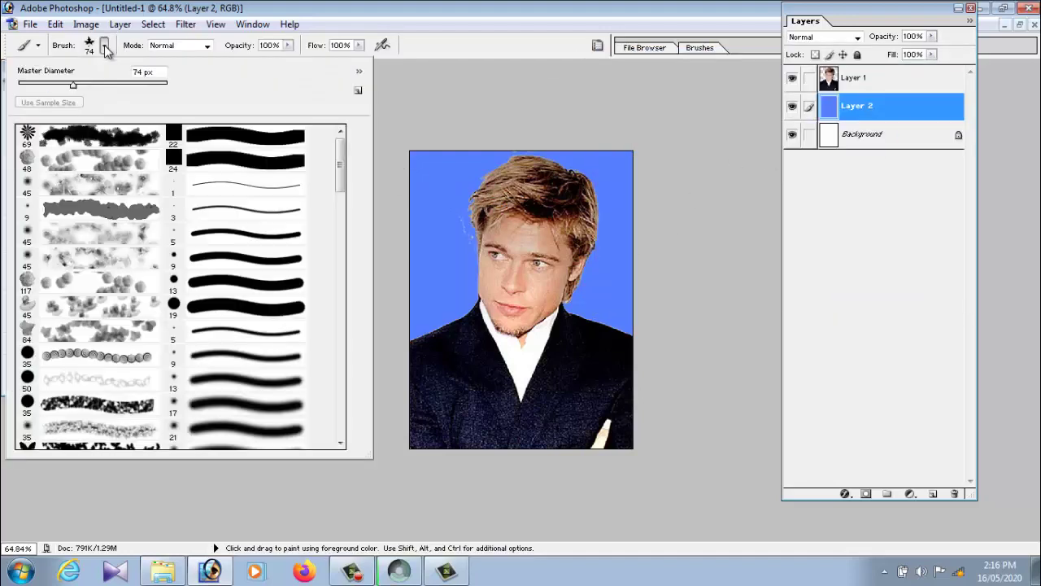
pyautogui.moveTo(342, 160); pyautogui.dragTo(342, 197)
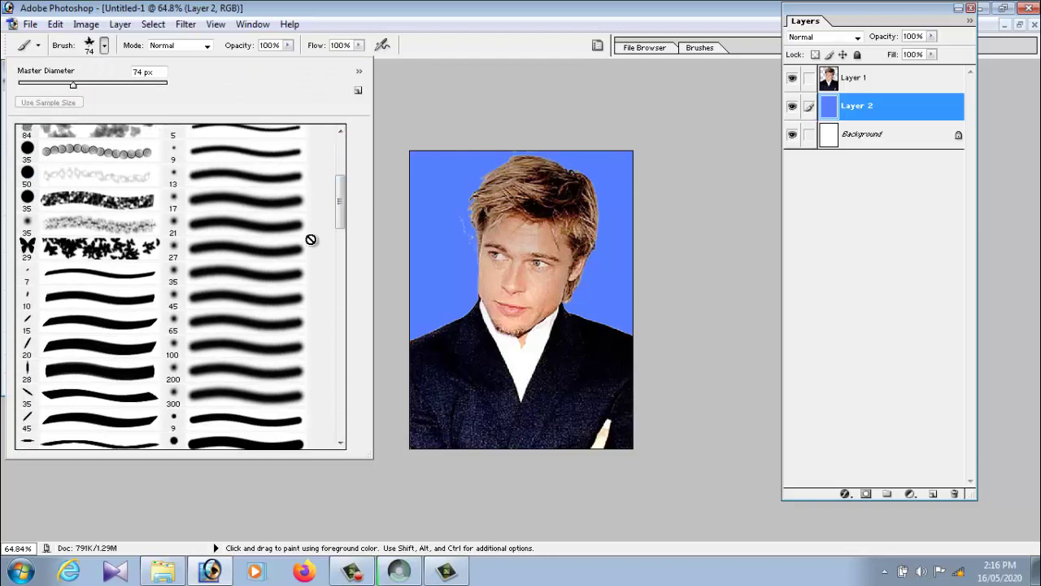
pyautogui.click(266, 296)
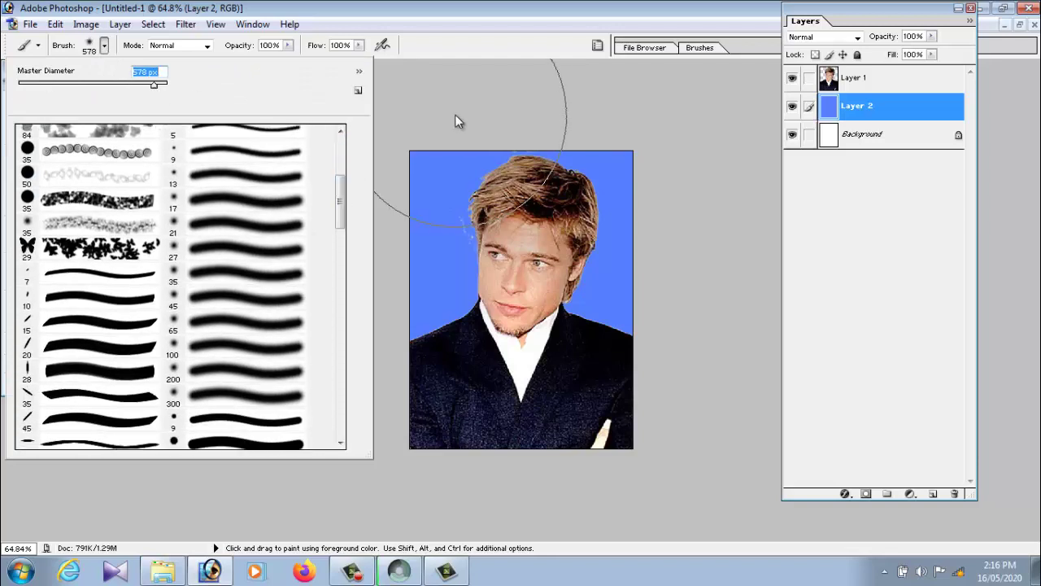
pyautogui.click(521, 238)
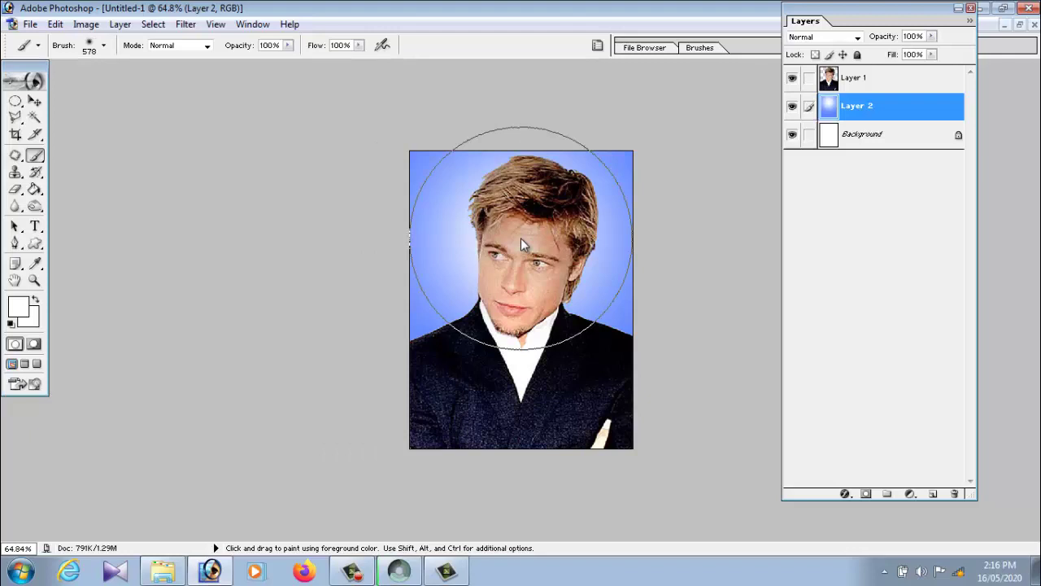
pyautogui.click(520, 237)
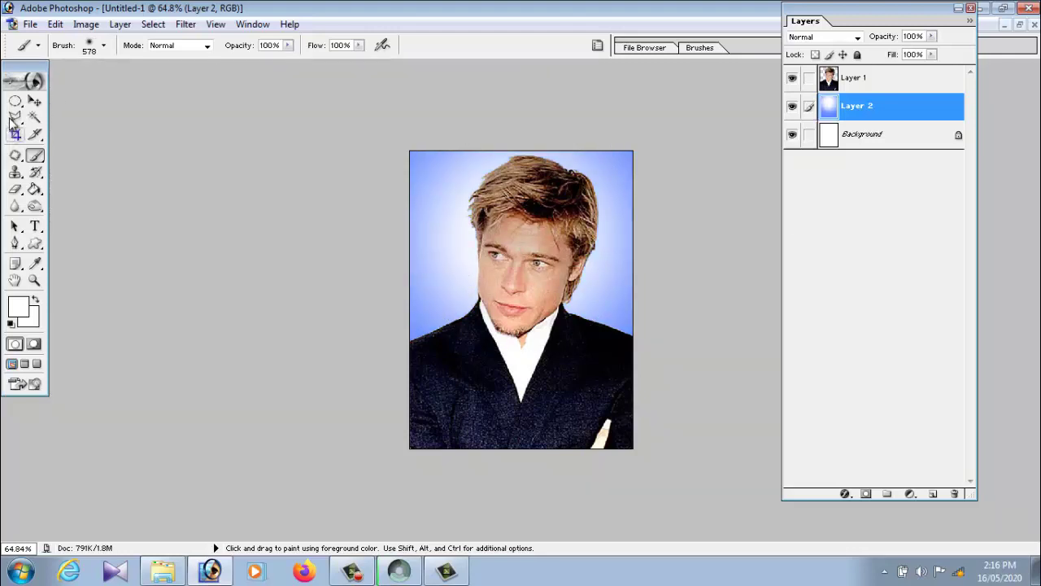
pyautogui.click(35, 101)
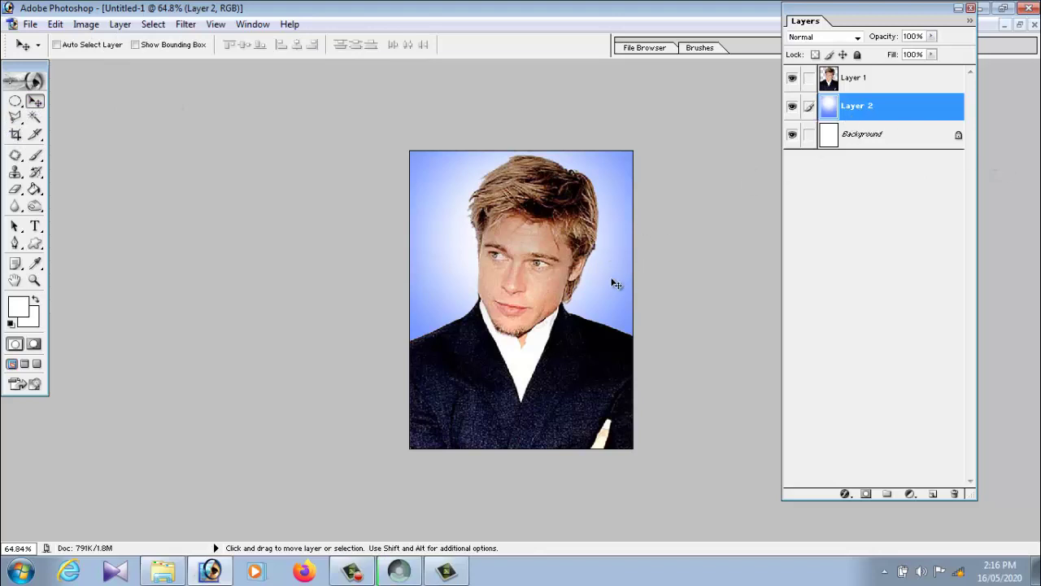
pyautogui.scroll(-1, 603, 298)
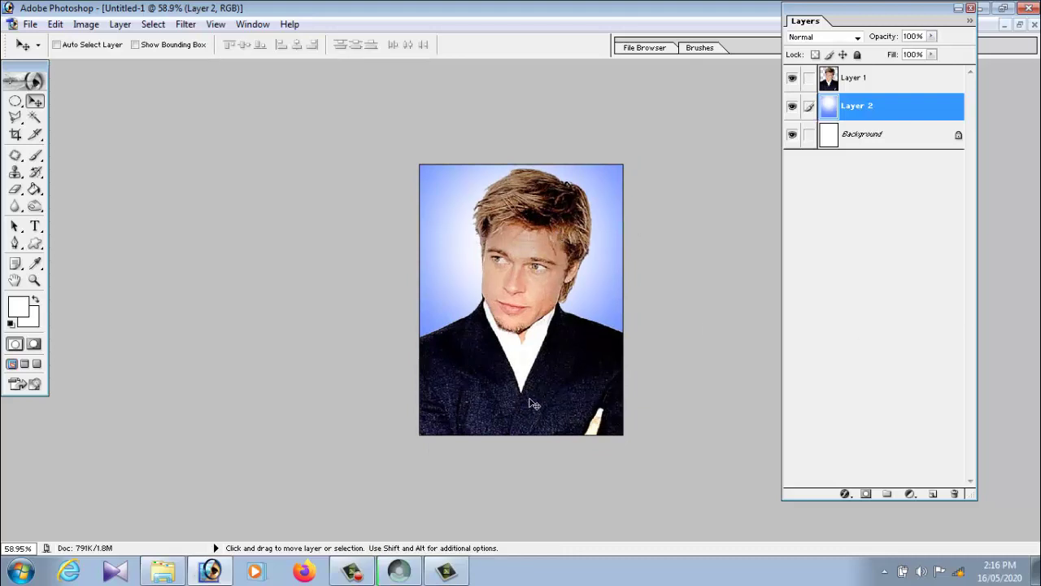
pyautogui.click(871, 86)
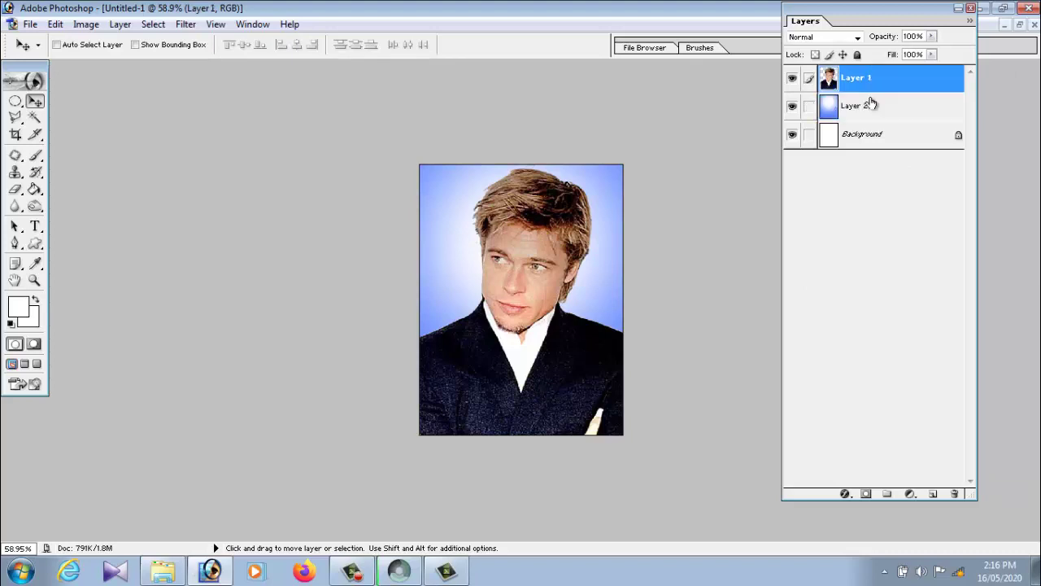
pyautogui.click(871, 104)
pyautogui.click(872, 87)
pyautogui.click(872, 104)
pyautogui.click(870, 82)
pyautogui.click(871, 104)
pyautogui.click(869, 78)
pyautogui.click(867, 113)
# Step: Merge the portrait on Layer 1 down into Layer 2 and briefly toggle the merged layer's visibility
pyautogui.click(856, 82)
pyautogui.click(119, 25)
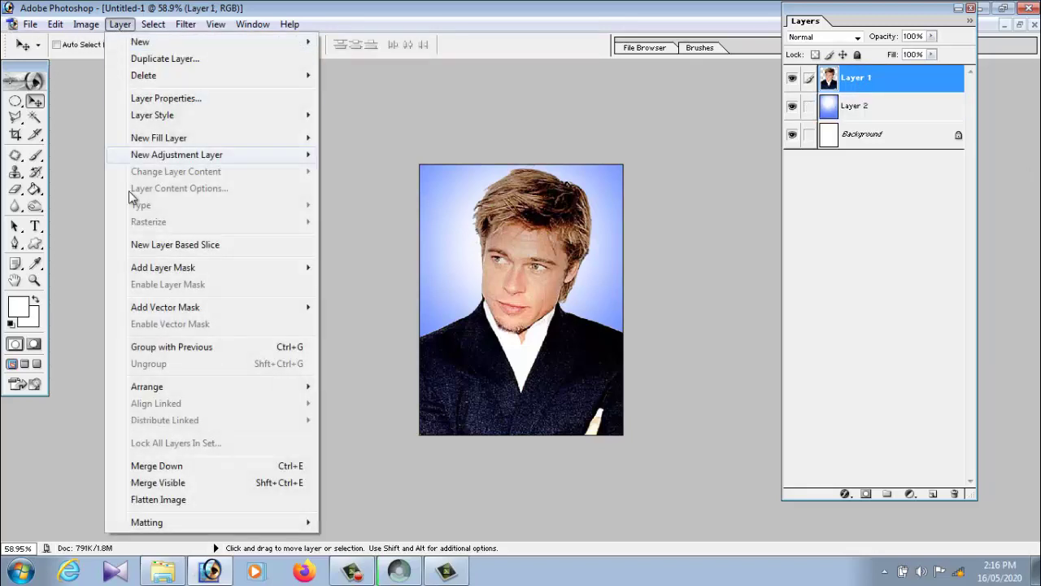
pyautogui.click(174, 465)
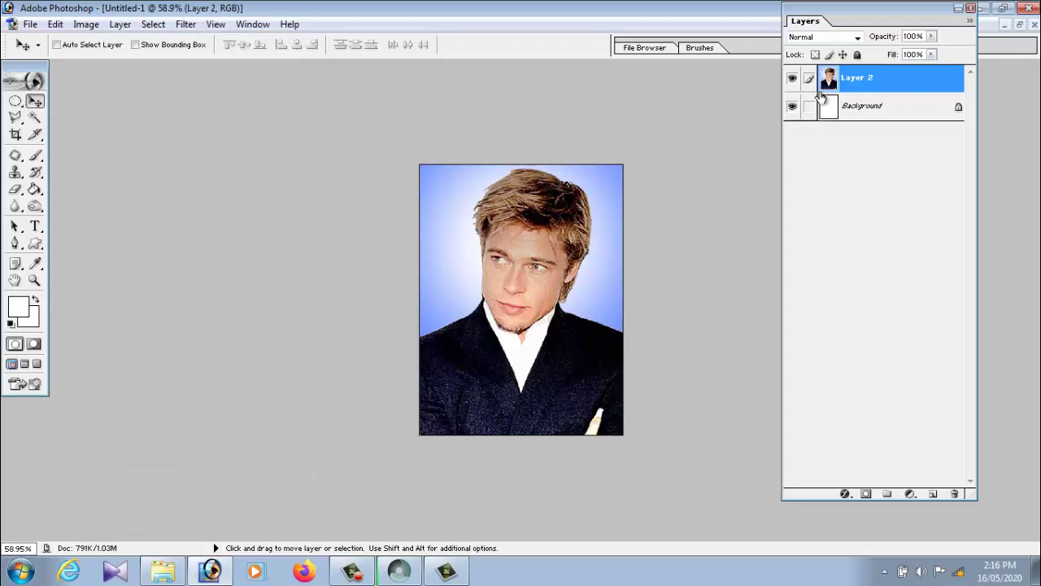
pyautogui.click(791, 82)
pyautogui.click(790, 82)
# Step: Select the whole canvas and stroke it with a 15 px white border, location Center, Normal mode, 100% opacity
pyautogui.click(153, 24)
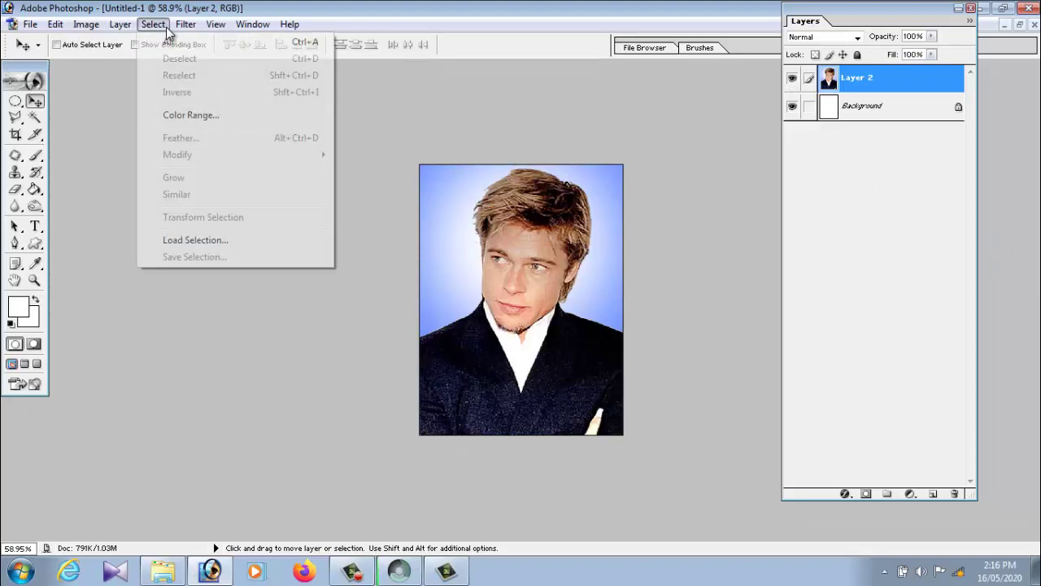
pyautogui.click(169, 44)
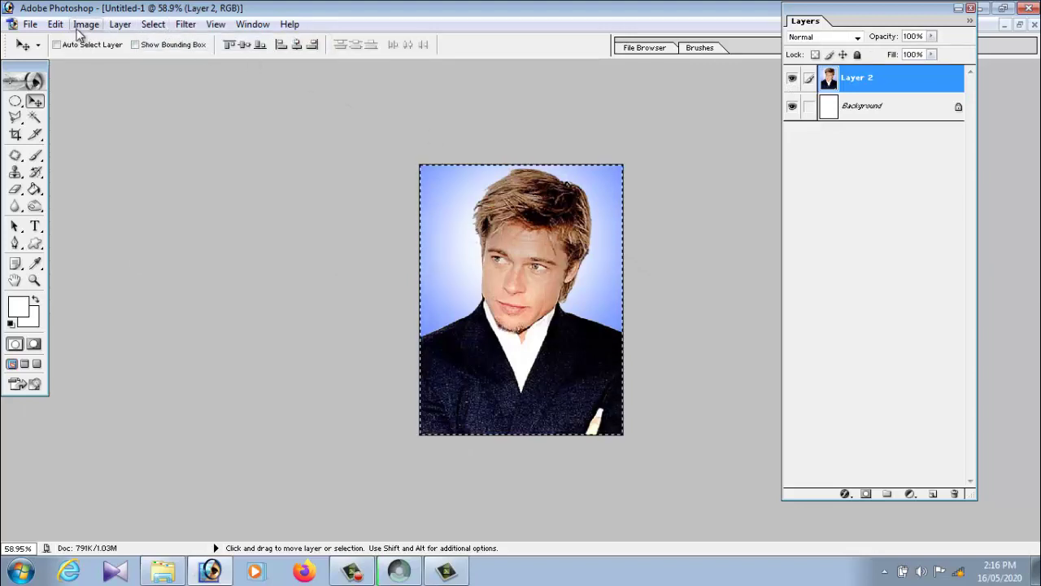
pyautogui.click(54, 24)
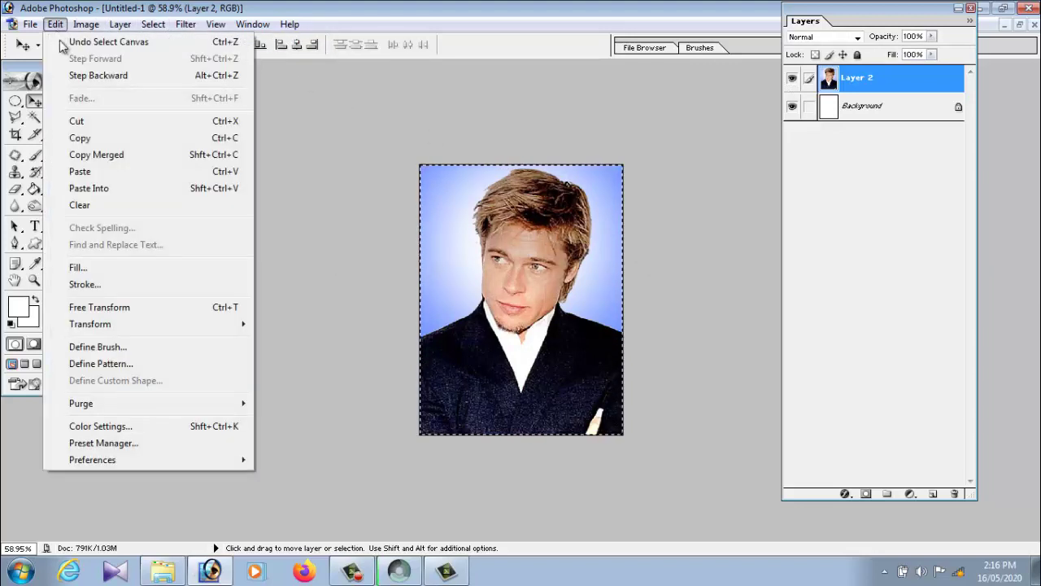
pyautogui.click(118, 286)
pyautogui.write('7')
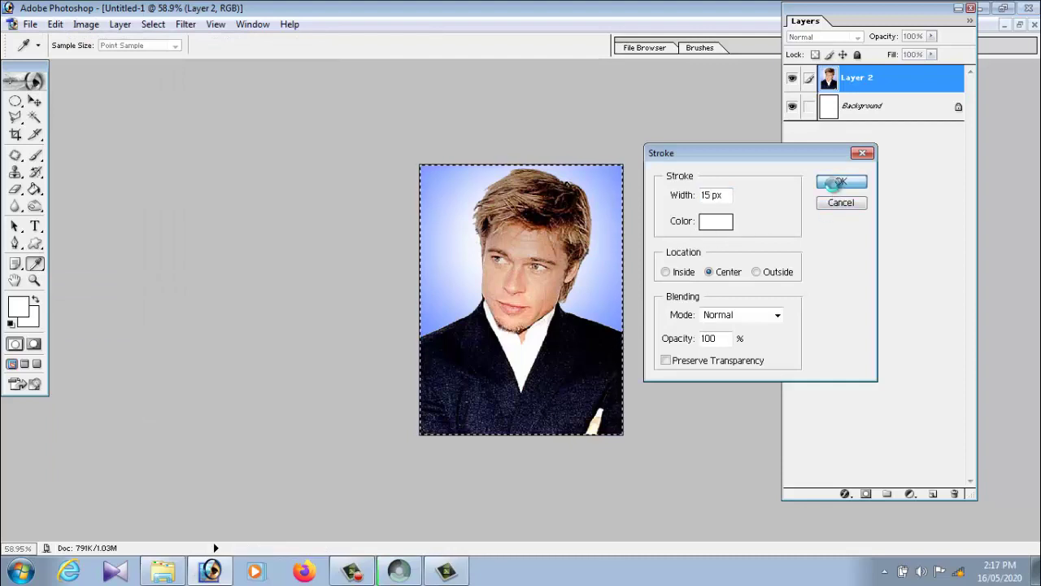
pyautogui.click(842, 181)
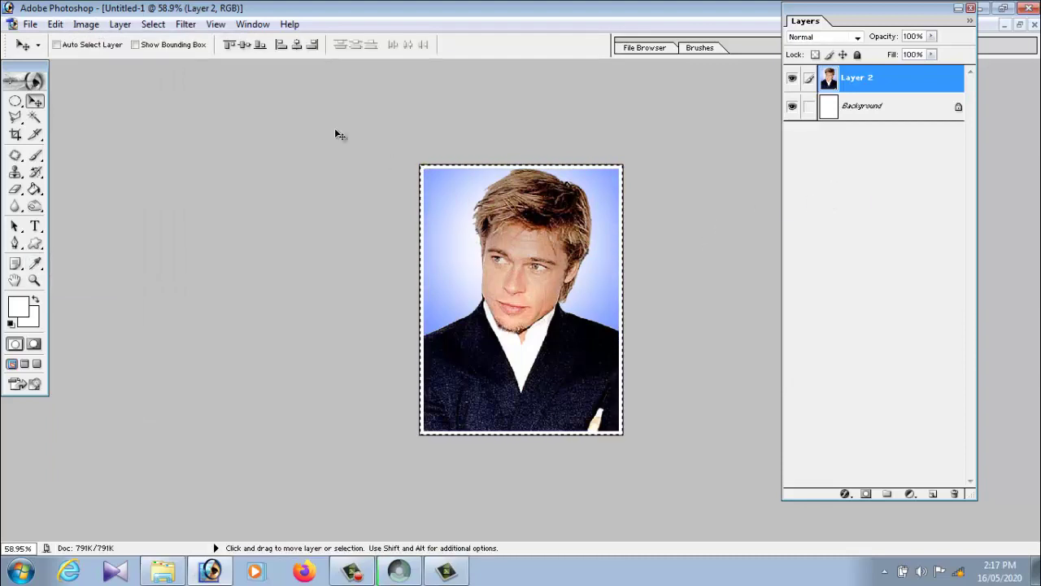
# Step: Cut the white-bordered portrait from Layer 2 to the clipboard
pyautogui.click(55, 25)
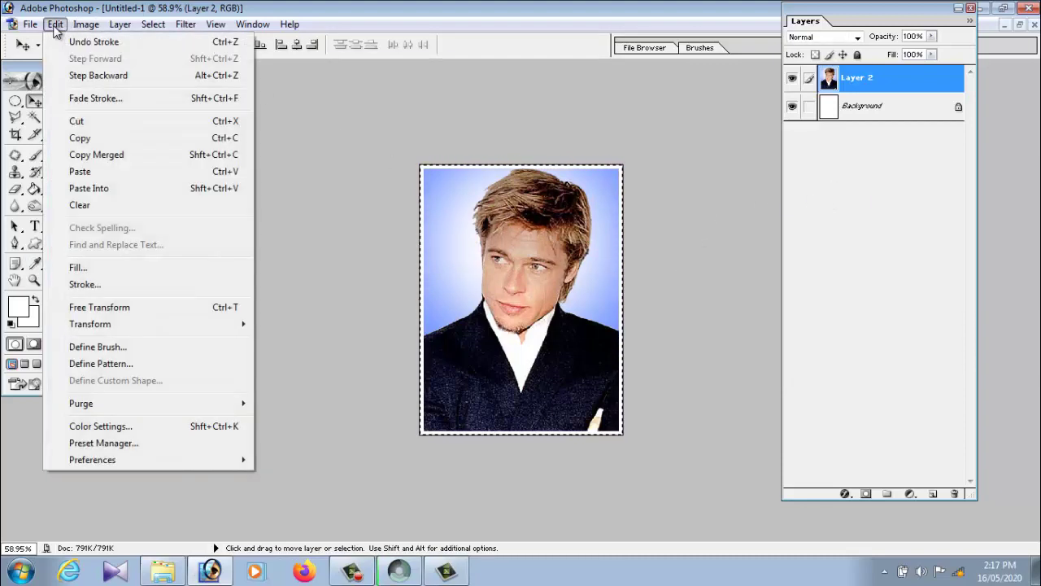
pyautogui.click(84, 122)
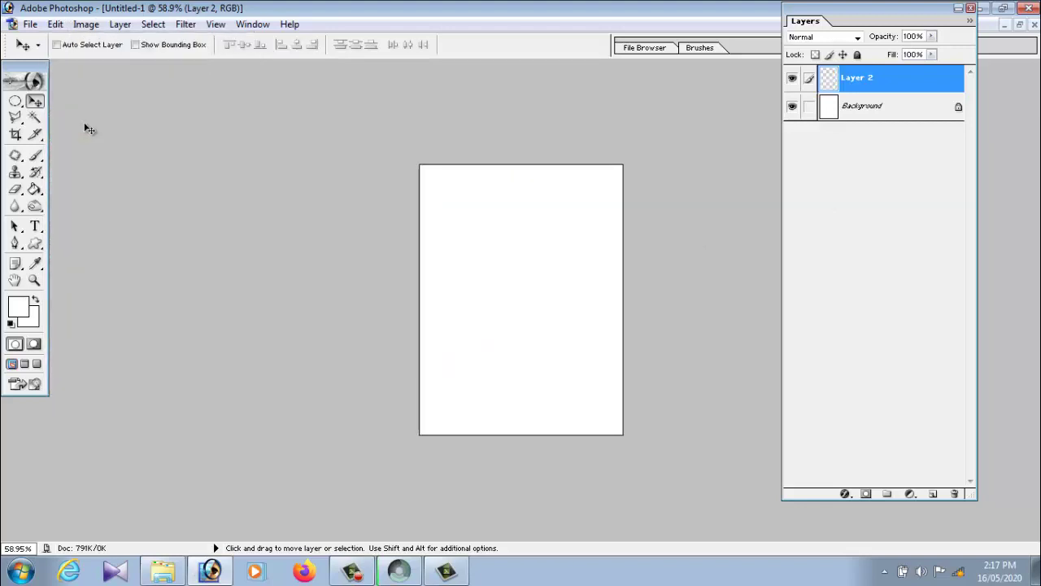
# Step: Close Untitled-1 without saving, close bra4e.jpg as well, and move the Layers palette toward the edge of the workspace
pyautogui.click(1034, 26)
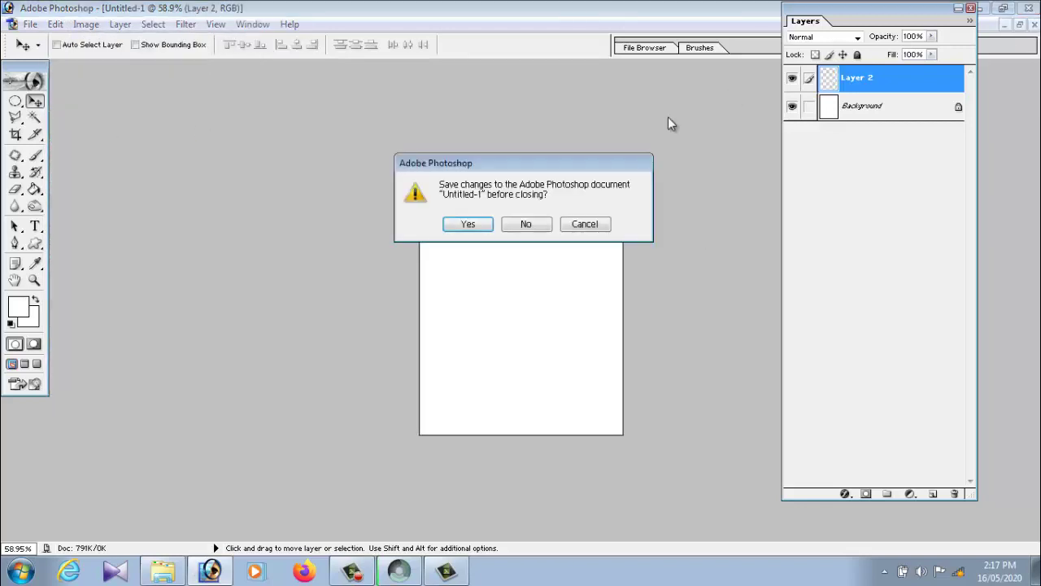
pyautogui.click(527, 228)
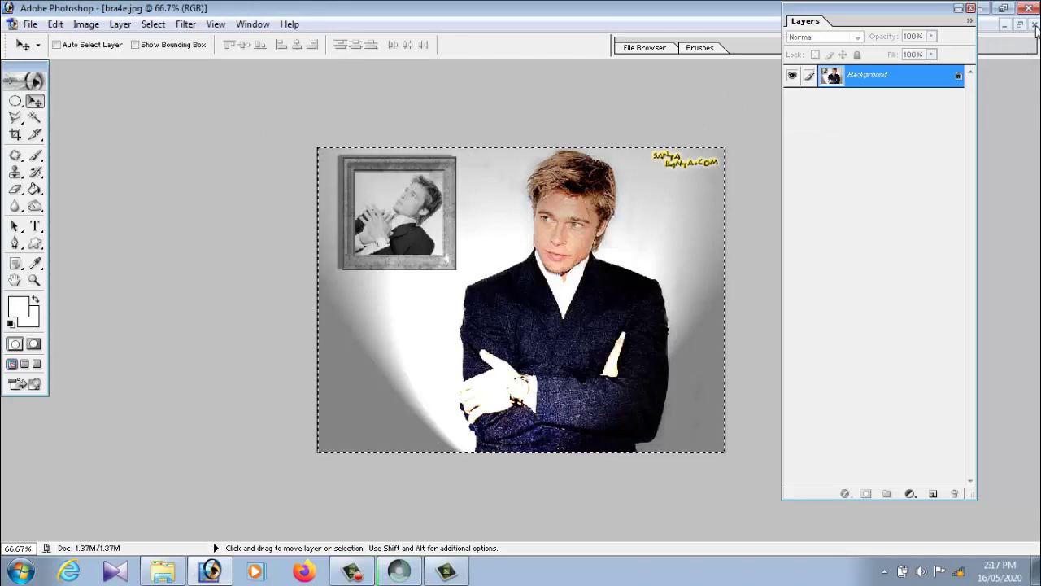
pyautogui.hotkey('ctrl', 'w')
pyautogui.moveTo(881, 12); pyautogui.dragTo(933, 101)
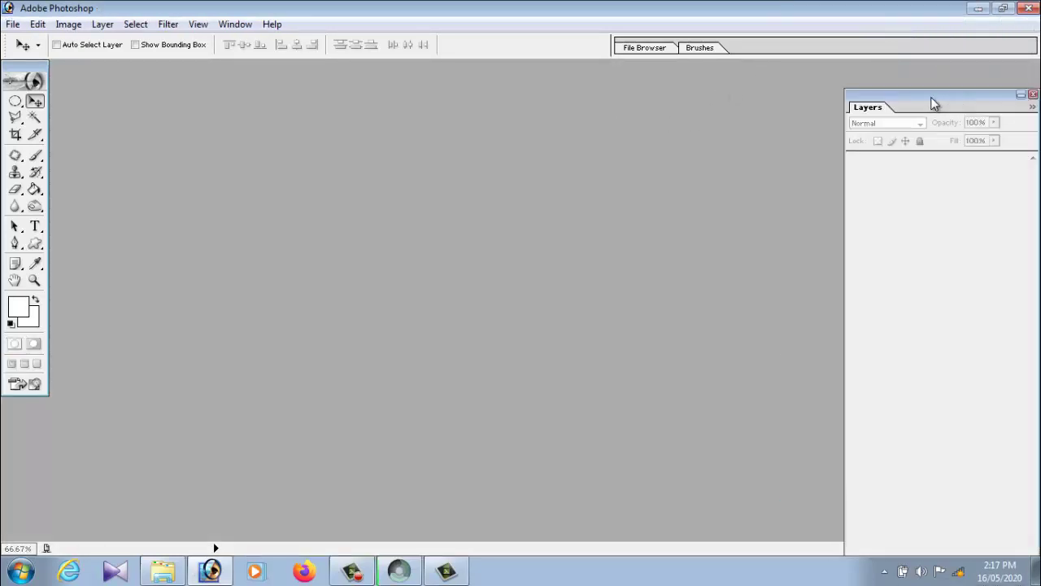
# Step: Create a new RGB document from the 4 x 6 preset, at 300 pixels/inch with white contents, and enlarge its window
pyautogui.click(13, 24)
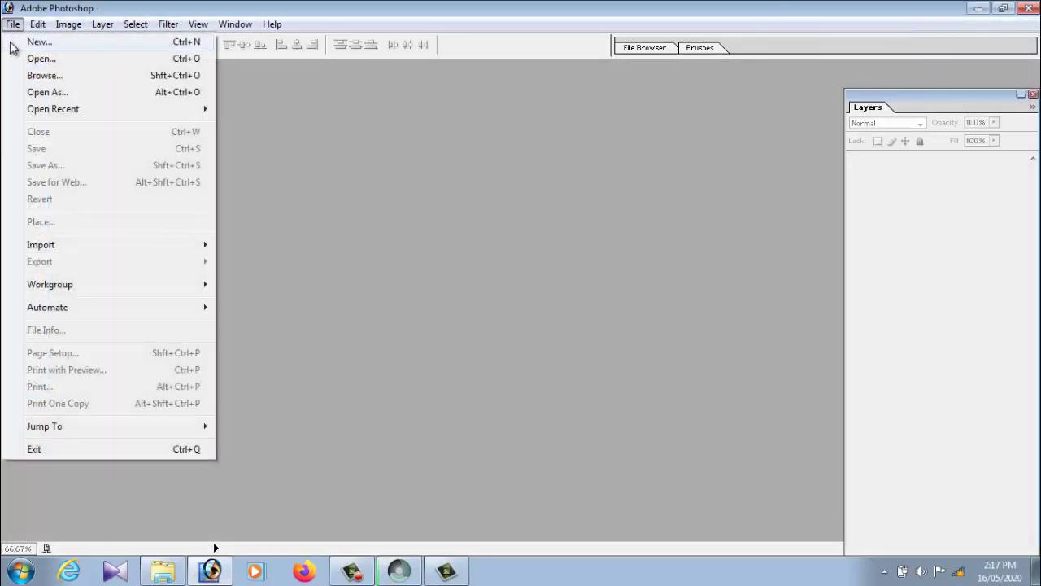
pyautogui.click(33, 41)
pyautogui.moveTo(480, 115); pyautogui.dragTo(510, 92)
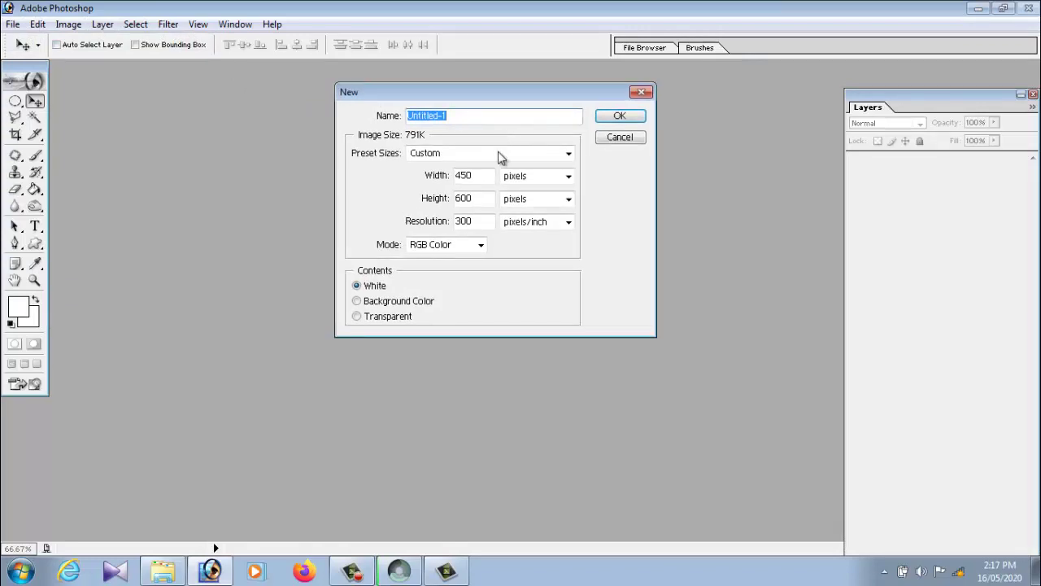
pyautogui.click(484, 177)
pyautogui.click(485, 156)
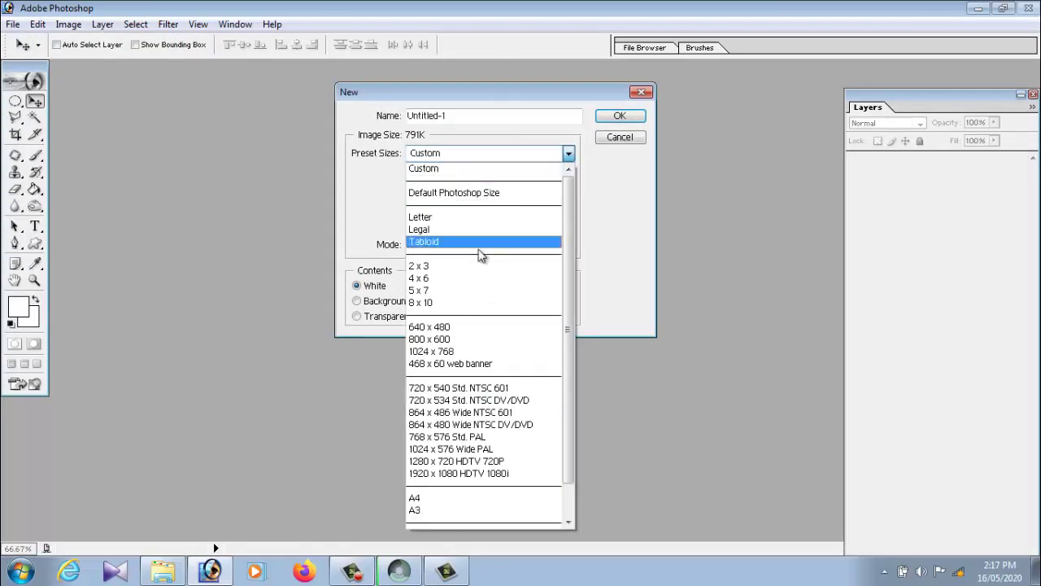
pyautogui.click(481, 278)
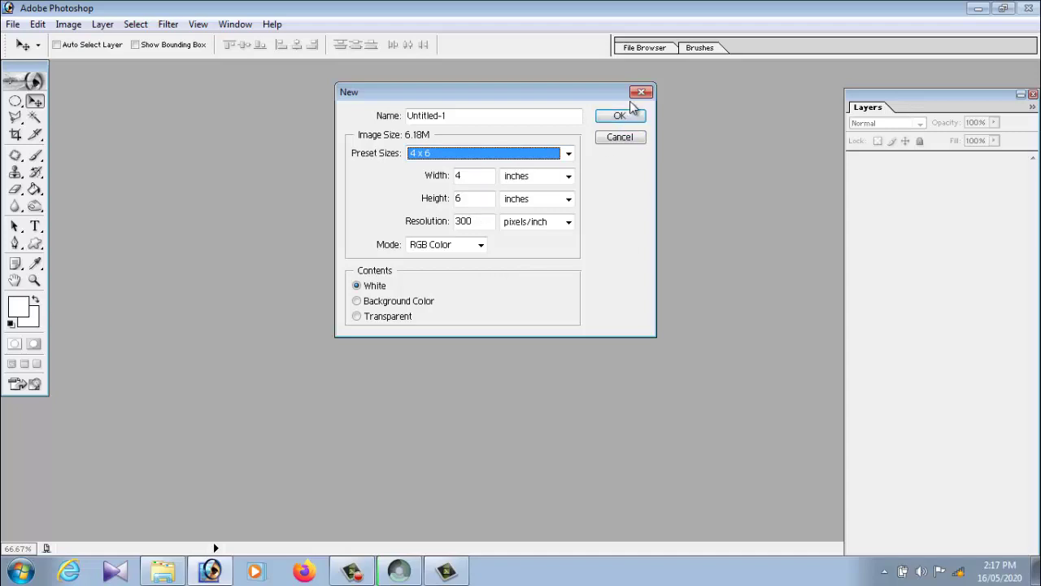
pyautogui.click(611, 121)
pyautogui.click(278, 76)
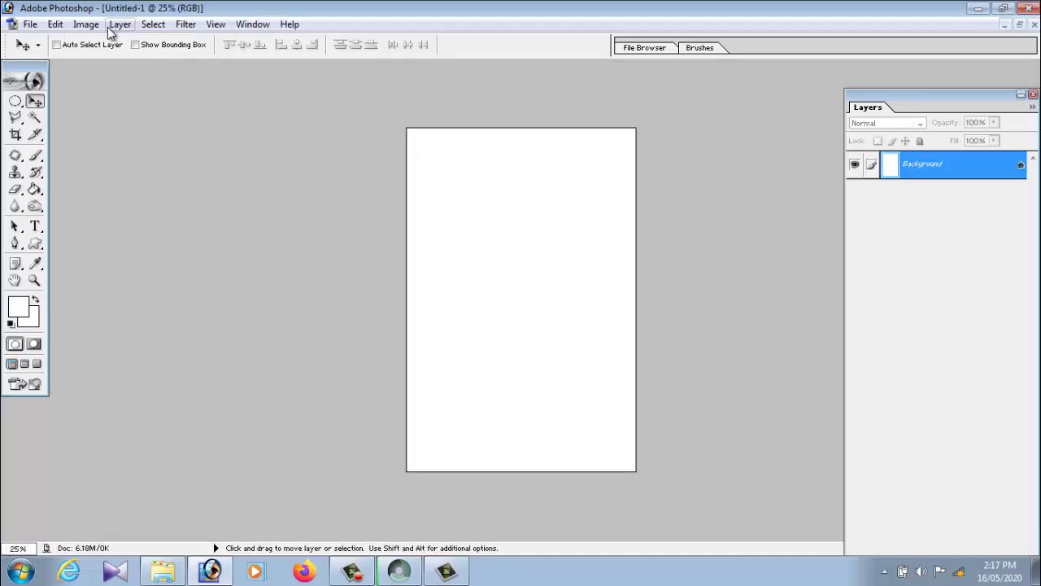
# Step: Rotate the blank 4 x 6 canvas 90° clockwise into landscape orientation
pyautogui.click(85, 24)
pyautogui.moveTo(152, 177)
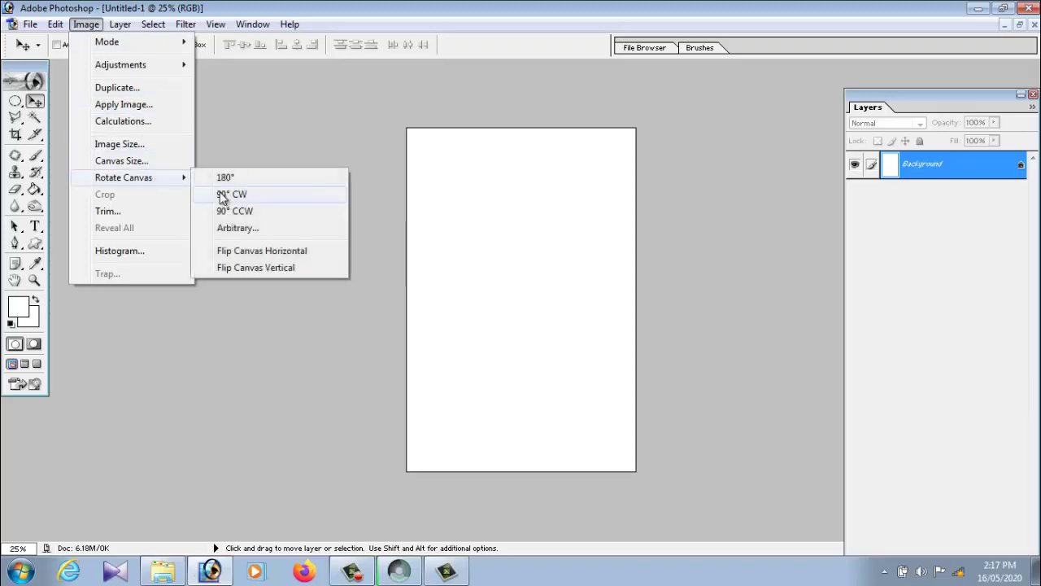
pyautogui.click(225, 194)
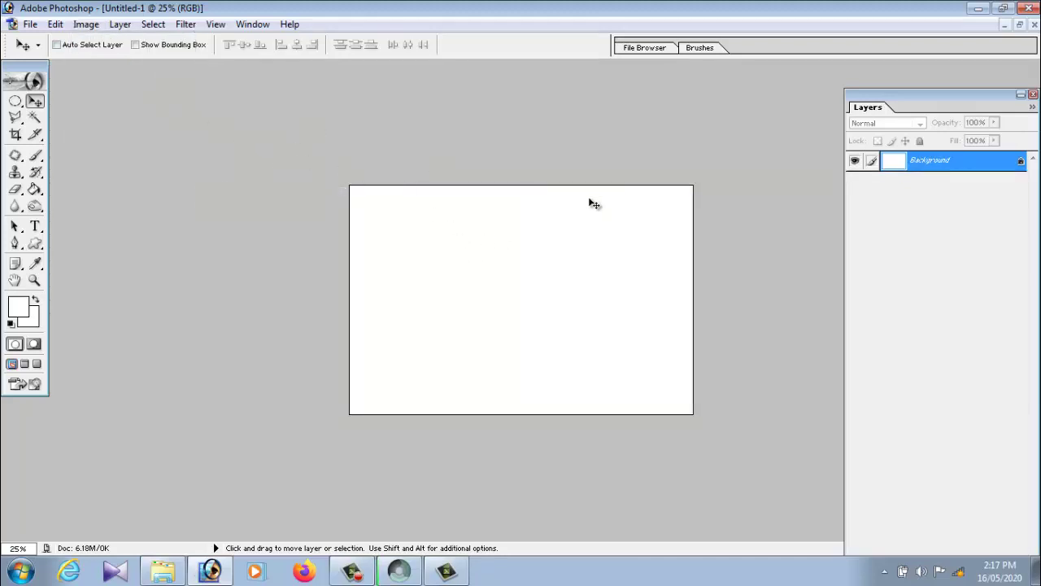
# Step: Paste the bordered portrait from the clipboard and place it in the upper-left corner of the canvas
pyautogui.click(54, 23)
pyautogui.click(93, 172)
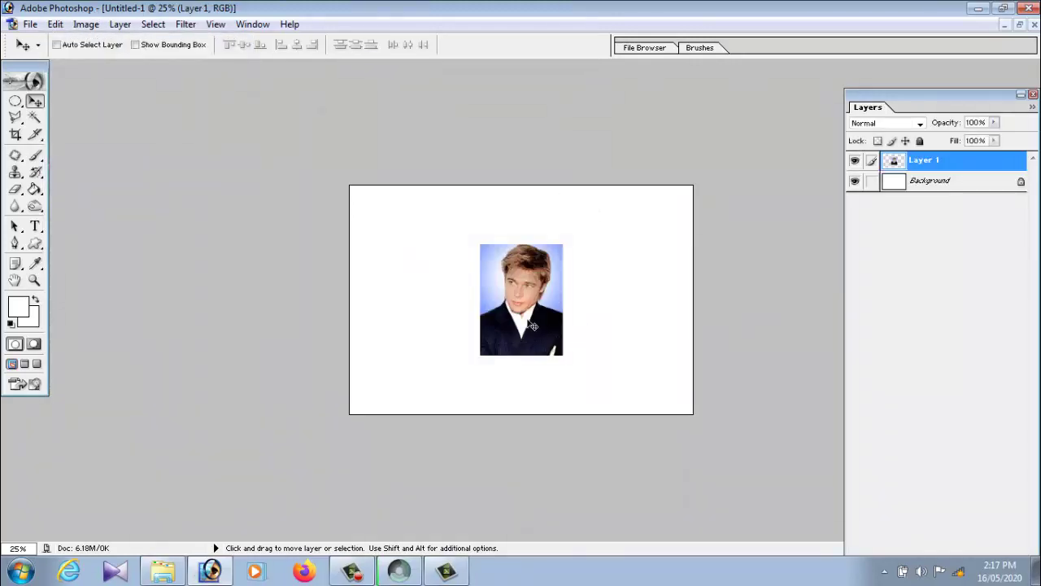
pyautogui.moveTo(531, 319); pyautogui.dragTo(401, 265)
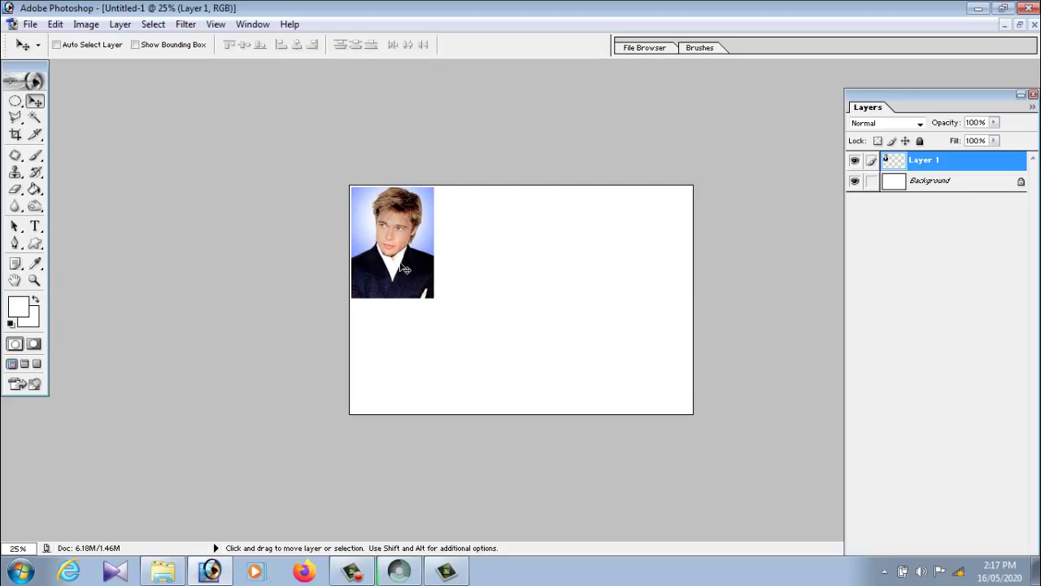
# Step: Duplicate the portrait layer three times and line the copies up beside the original in a row across the canvas's upper half
pyautogui.hotkey('ctrl', 'j')
pyautogui.moveTo(404, 269); pyautogui.dragTo(481, 267)
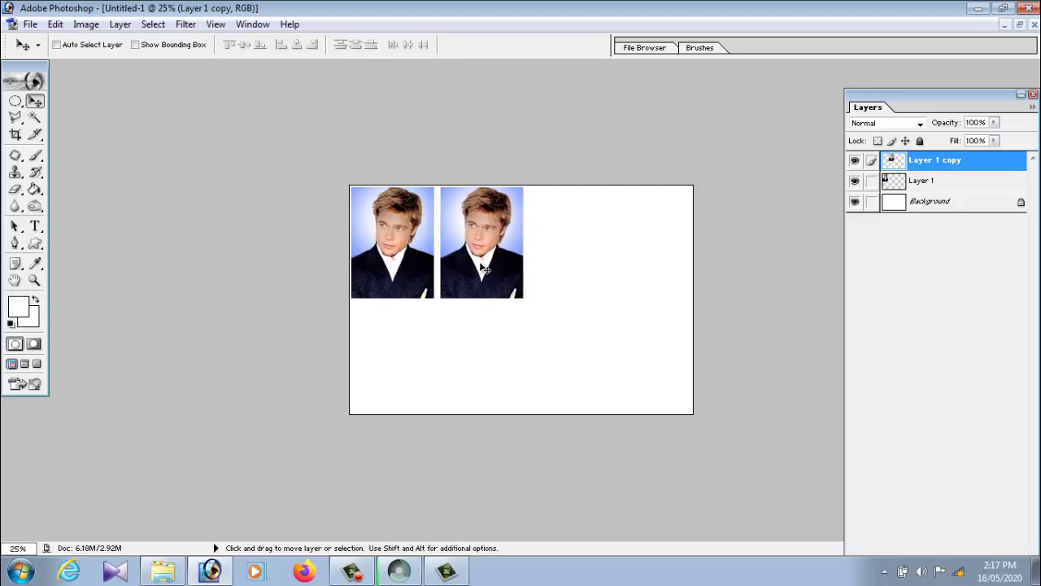
pyautogui.hotkey('ctrl', 'j')
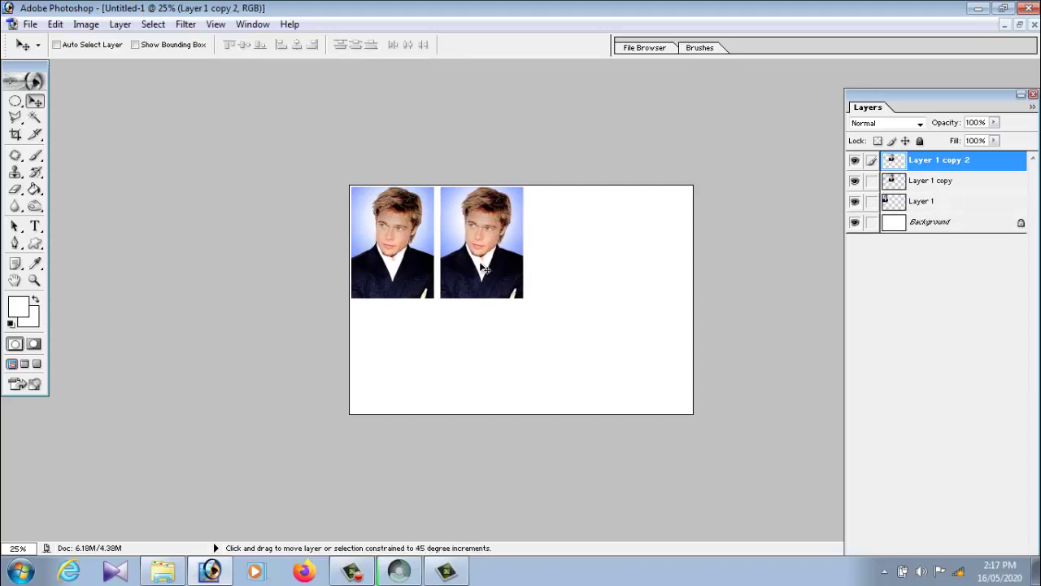
pyautogui.moveTo(483, 268); pyautogui.dragTo(669, 285)
pyautogui.hotkey('ctrl', 'j')
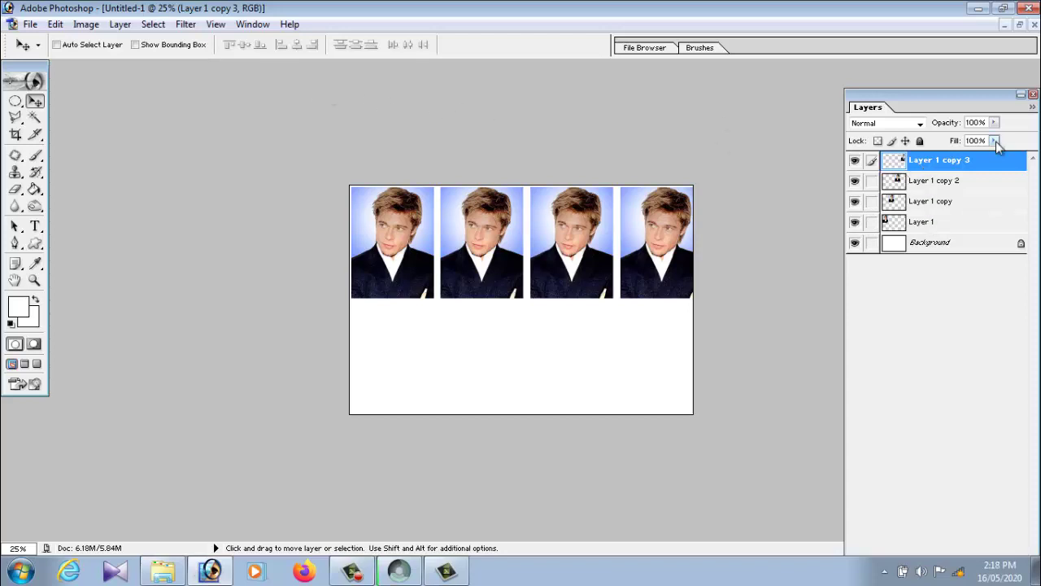
# Step: Merge the three portrait copies down into Layer 1, keeping the white Background layer separate
pyautogui.click(935, 225)
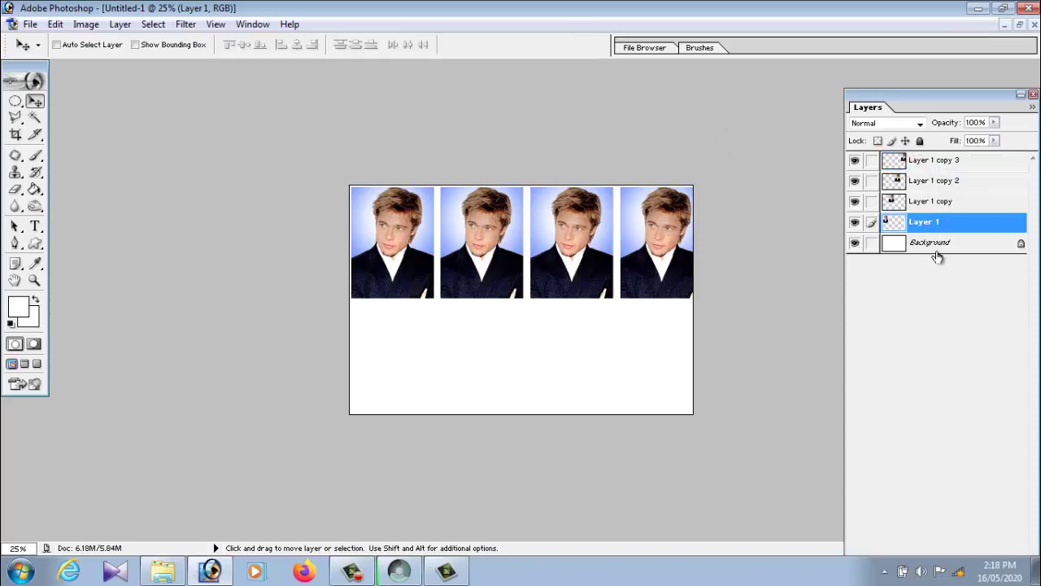
pyautogui.click(929, 247)
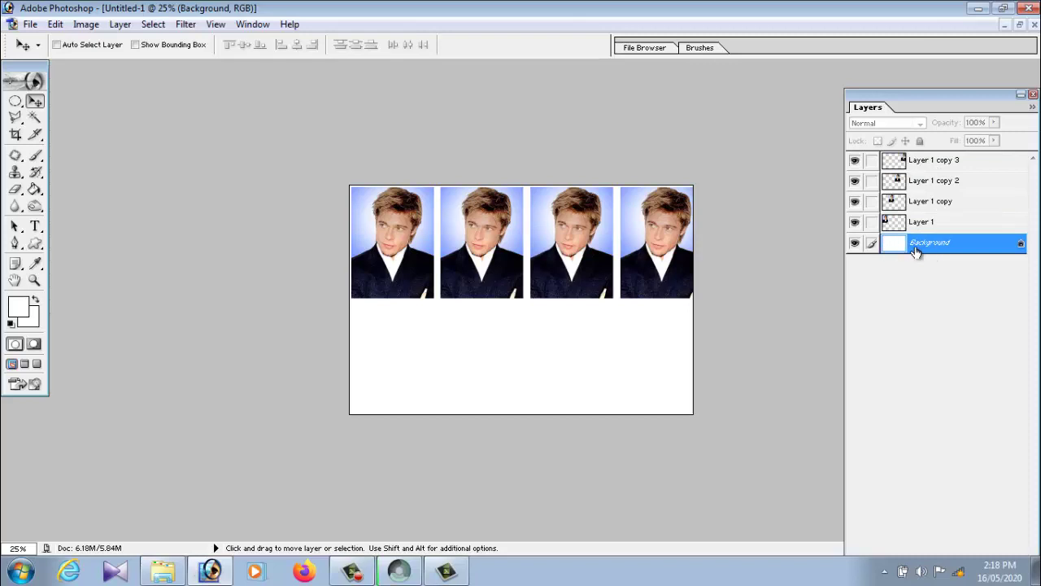
pyautogui.click(950, 164)
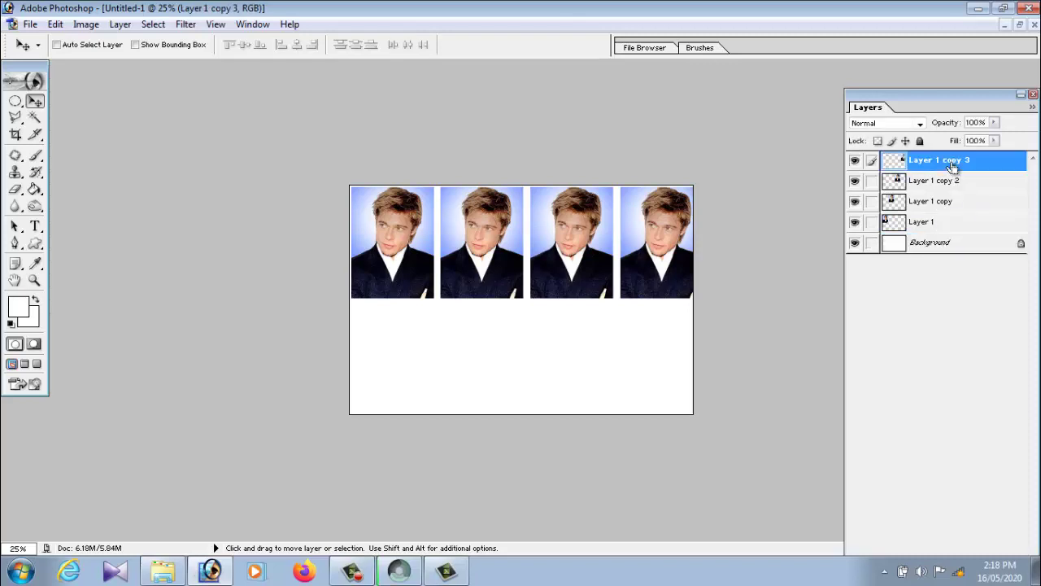
pyautogui.hotkey('ctrl', 'e')
pyautogui.hotkey('ctrl', 'e')
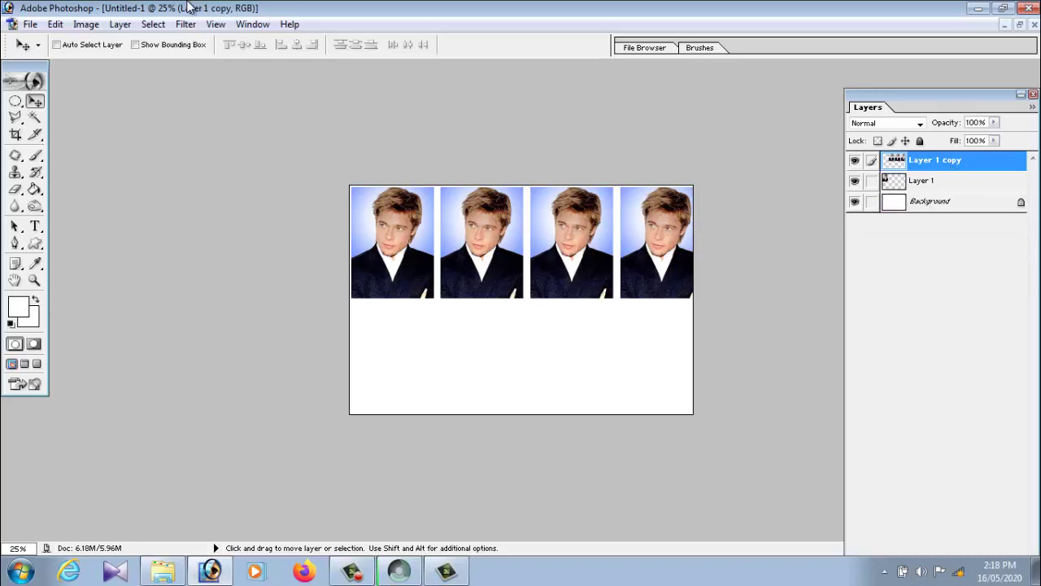
pyautogui.click(119, 24)
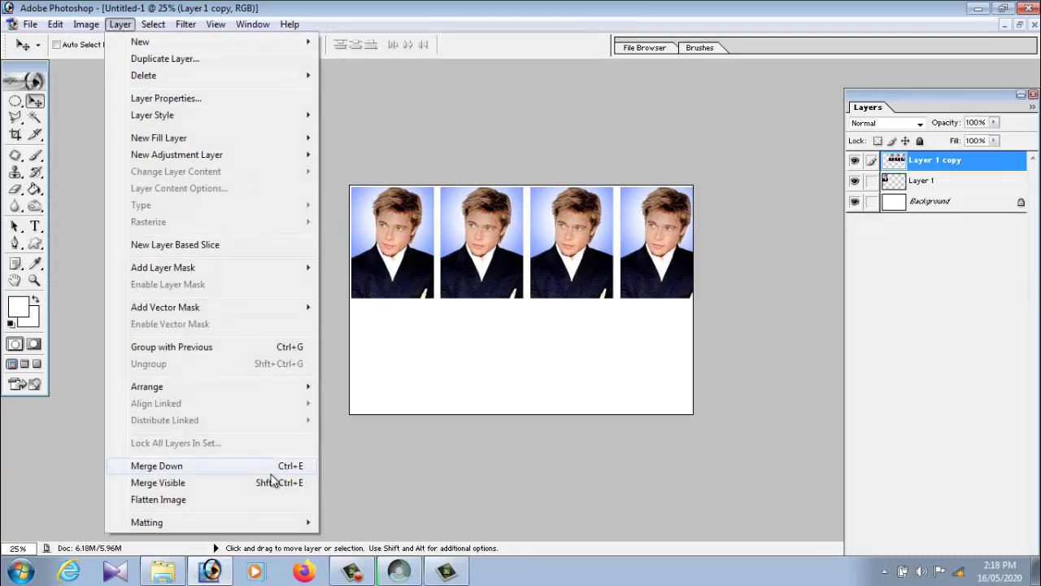
pyautogui.click(275, 471)
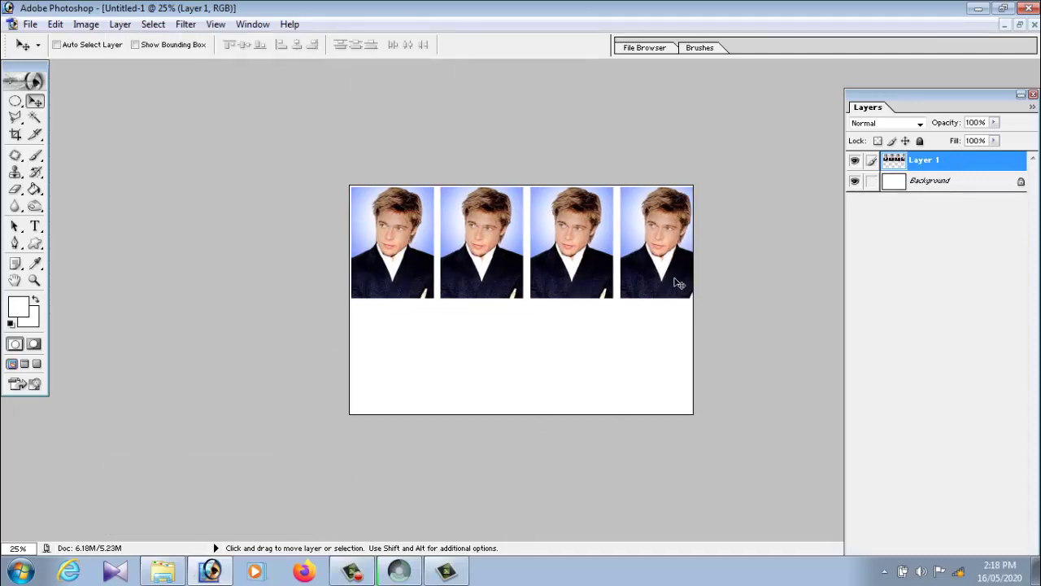
# Step: Show the bounding box, shrink the portrait row to fit the canvas width, and place a duplicate row directly below it
pyautogui.click(135, 45)
pyautogui.moveTo(704, 300); pyautogui.dragTo(696, 300)
pyautogui.press('Return')
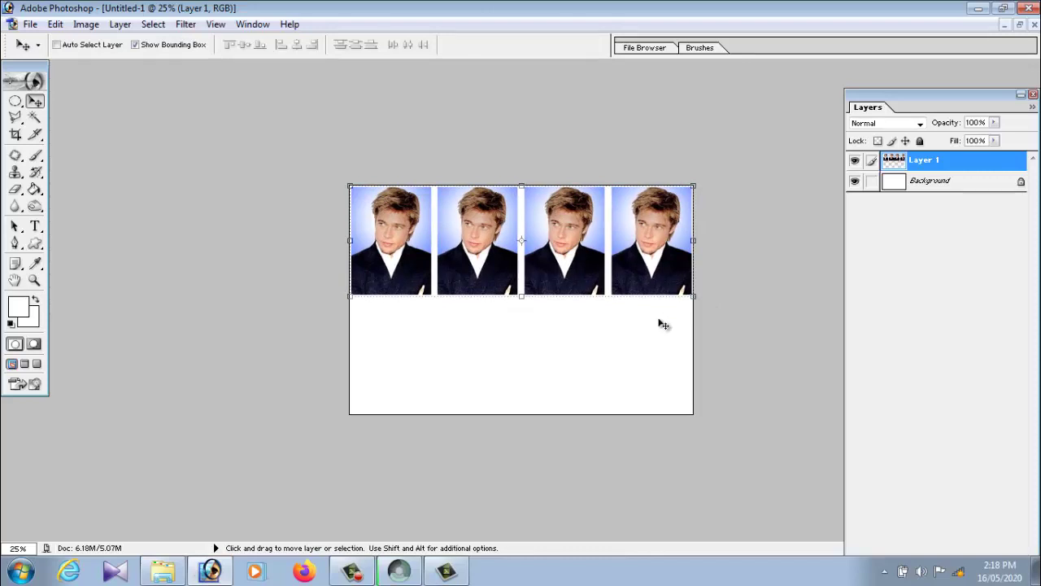
pyautogui.hotkey('ctrl', 'j')
pyautogui.moveTo(649, 262); pyautogui.dragTo(642, 377)
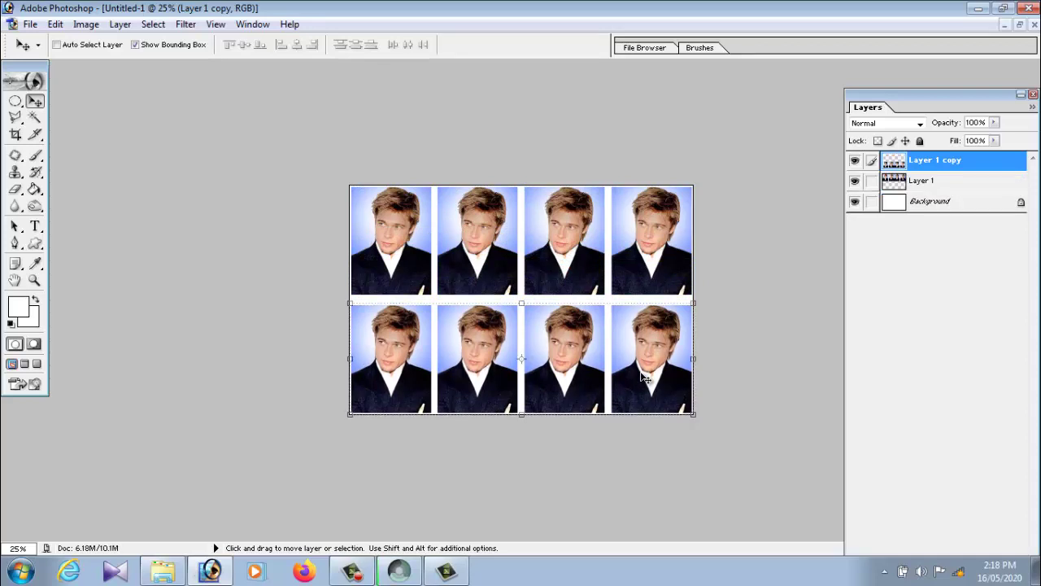
# Step: Save the photo sheet to the Desktop as a JPEG named 456, with quality 12 (Maximum) and Baseline ("Standard") format
pyautogui.click(30, 24)
pyautogui.click(63, 165)
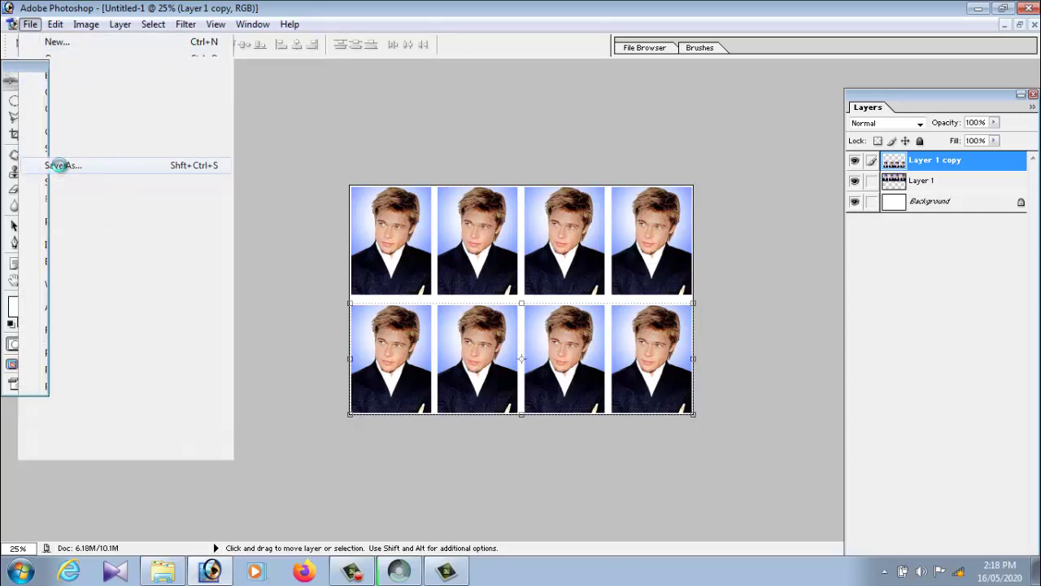
pyautogui.click(540, 367)
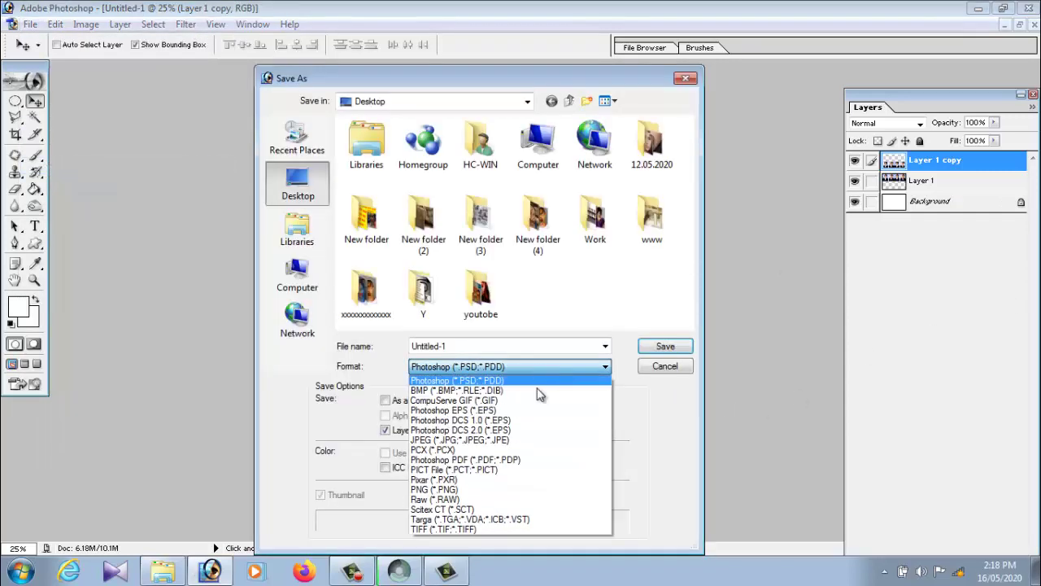
pyautogui.click(520, 441)
pyautogui.moveTo(486, 347); pyautogui.dragTo(418, 342)
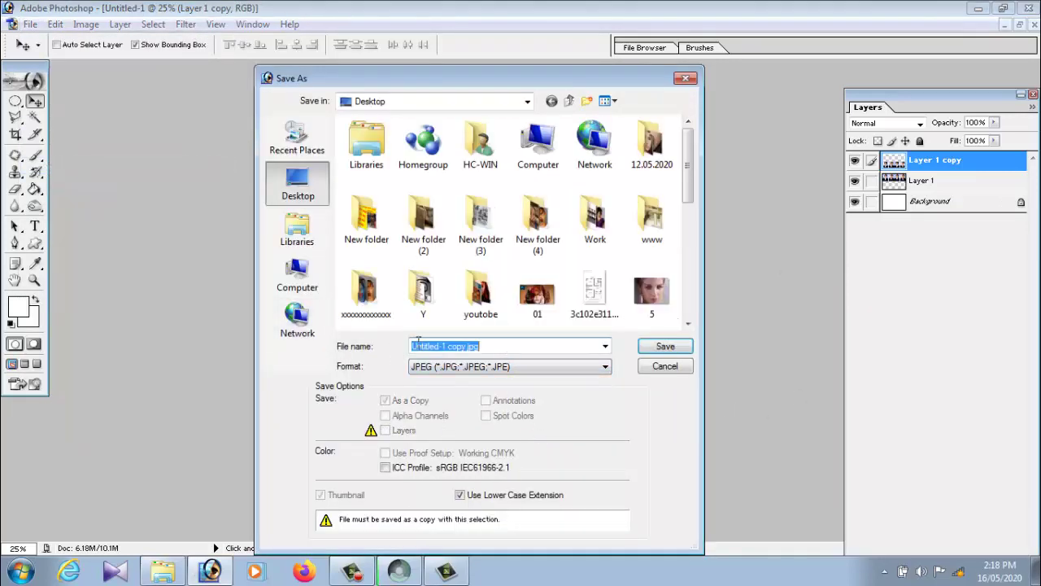
pyautogui.write('456')
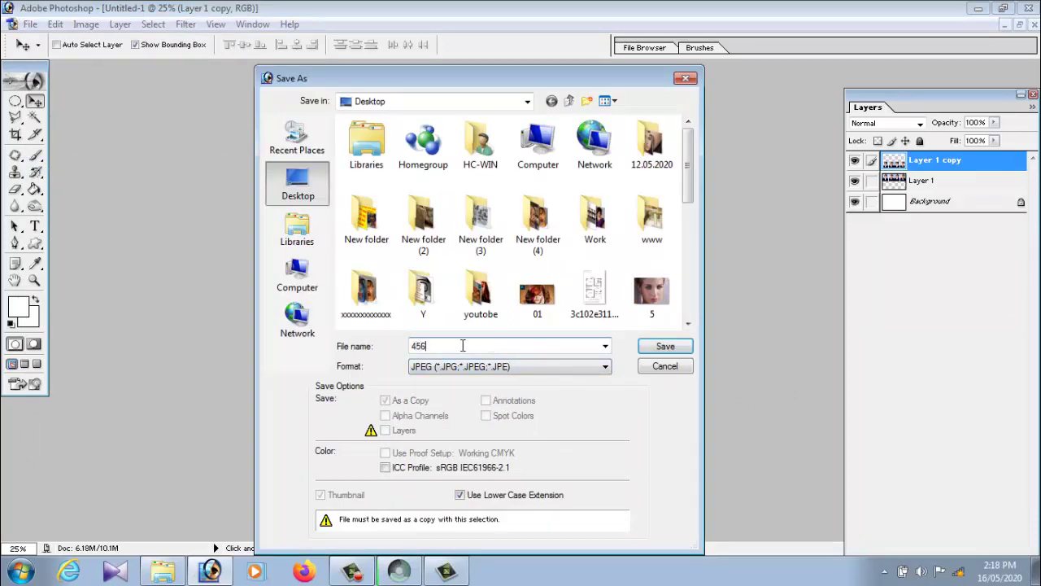
pyautogui.click(301, 188)
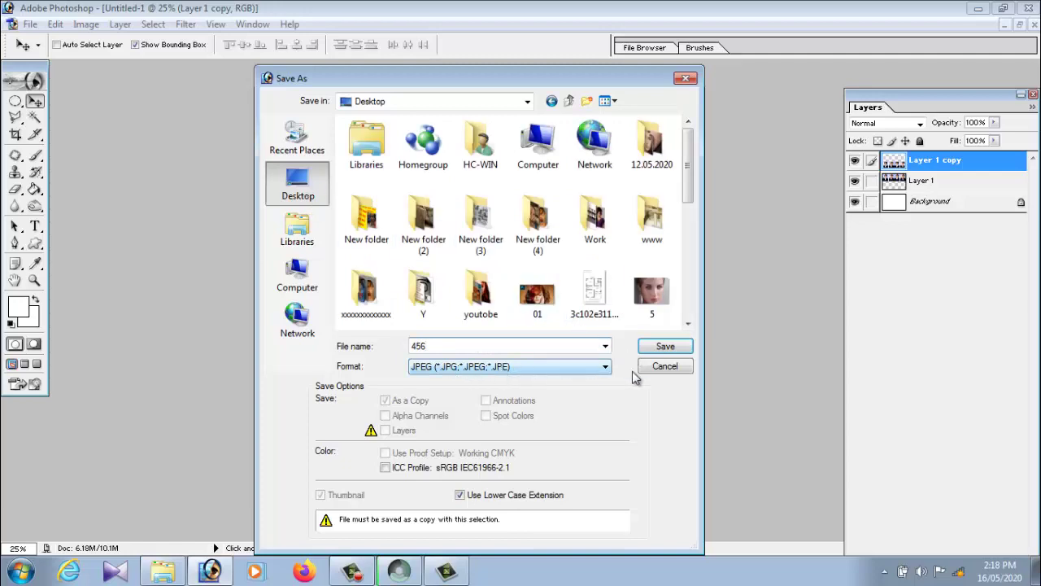
pyautogui.click(664, 356)
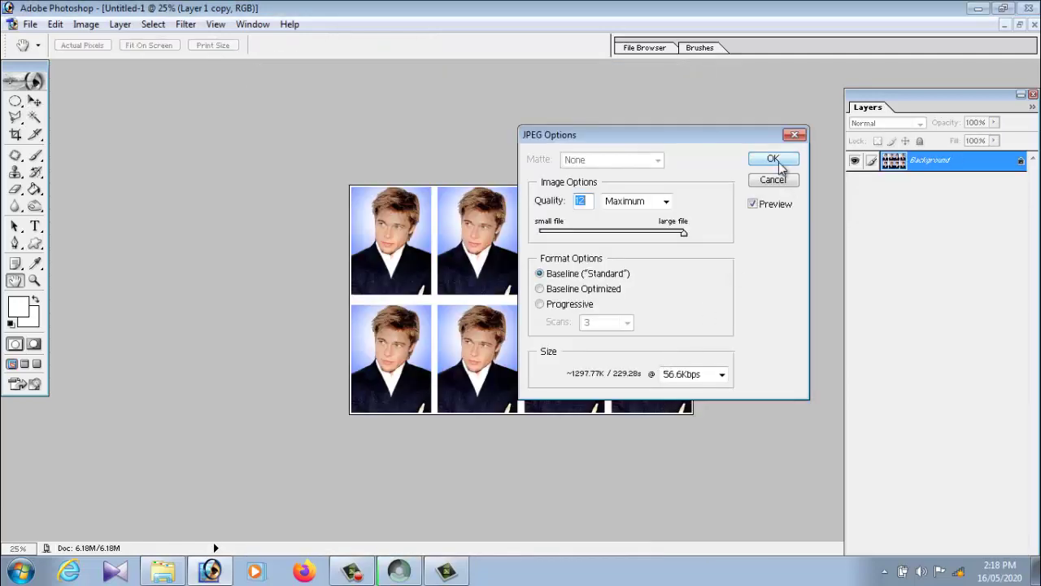
pyautogui.click(773, 159)
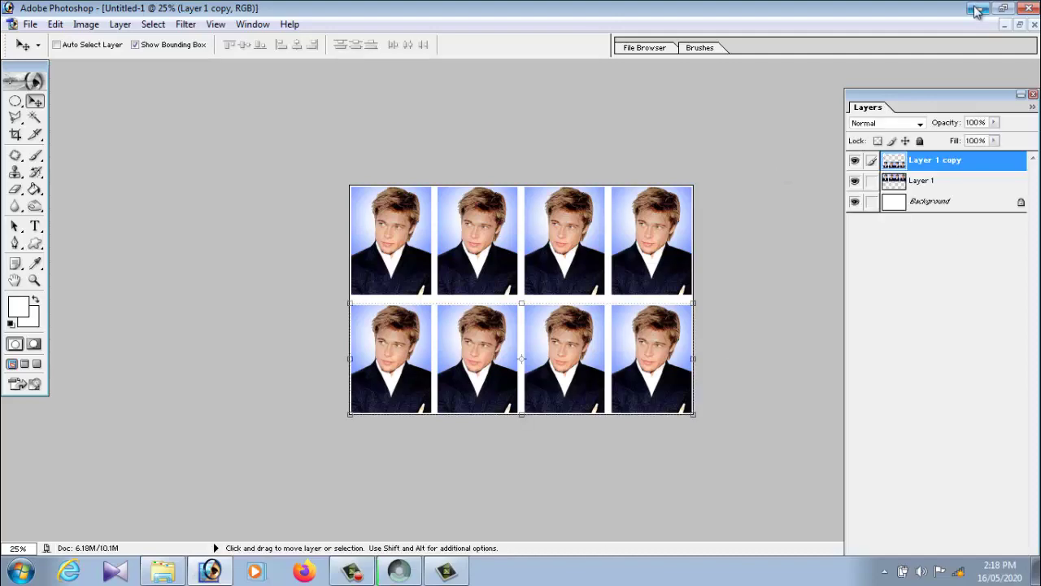
# Step: Minimize the open program windows, view the saved 456 image from the desktop, and close the viewer
pyautogui.click(977, 11)
pyautogui.click(720, 59)
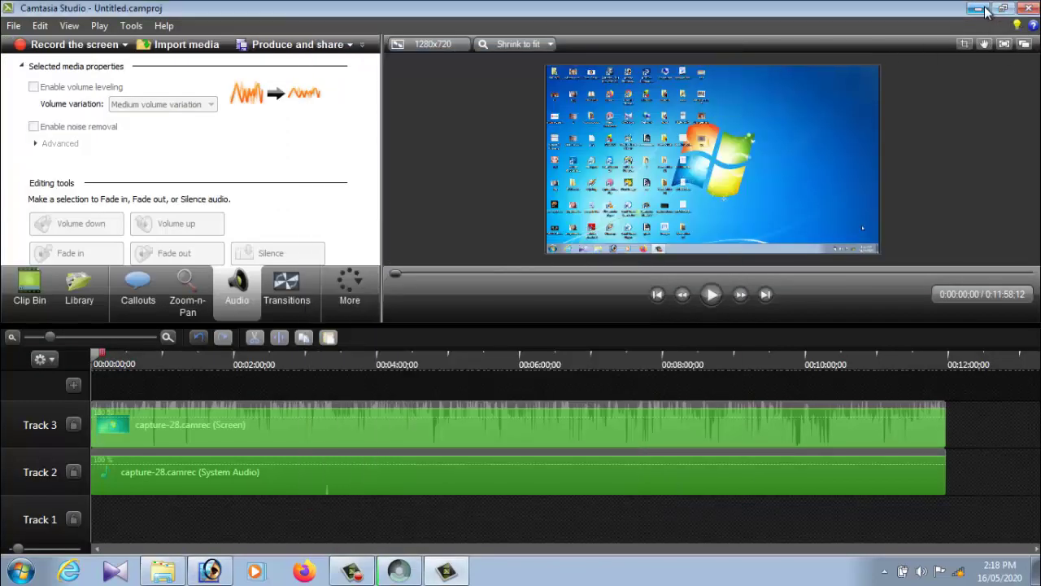
pyautogui.click(978, 9)
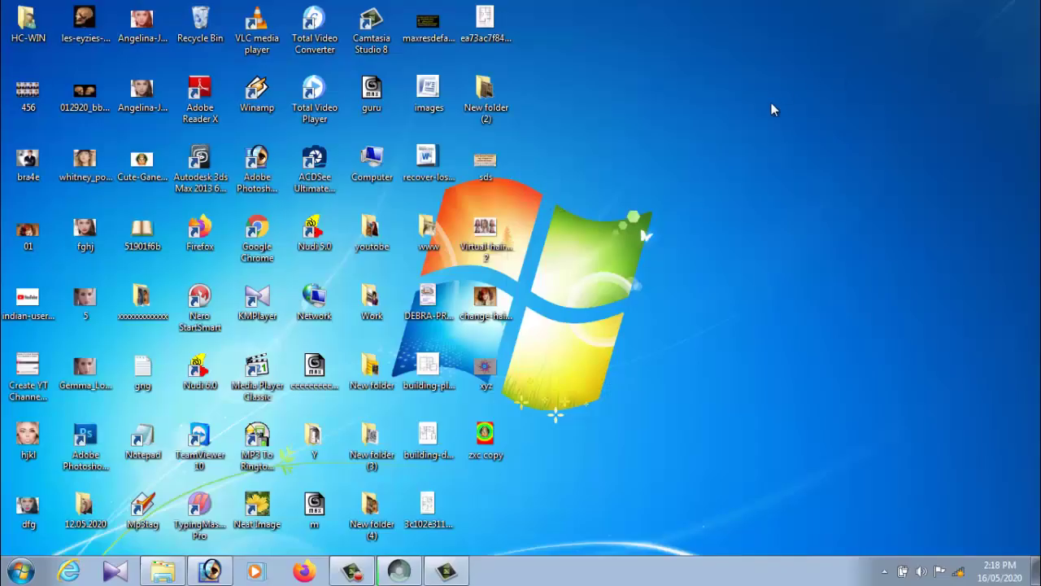
pyautogui.doubleClick(45, 101)
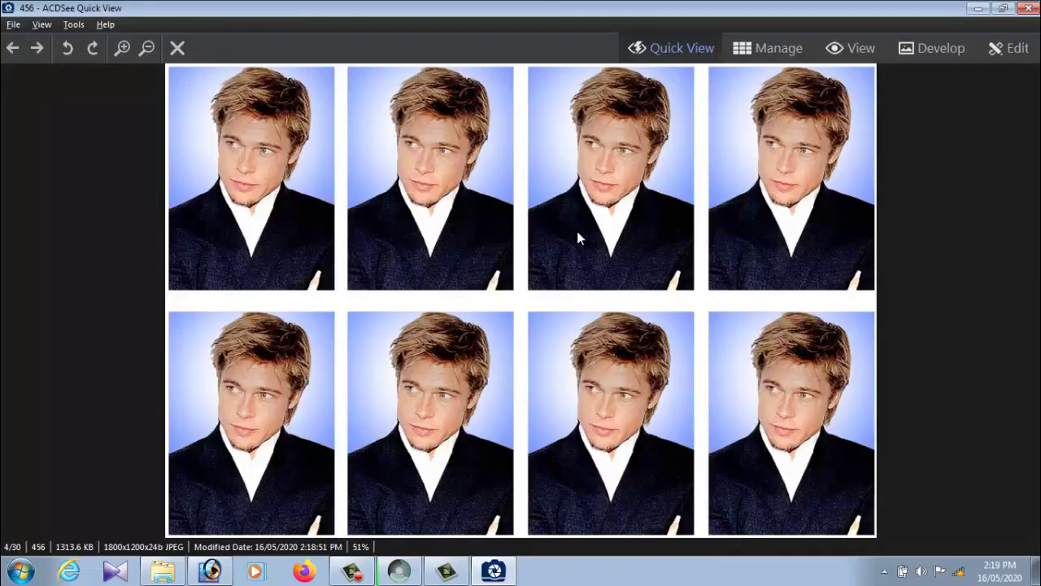
pyautogui.click(1029, 8)
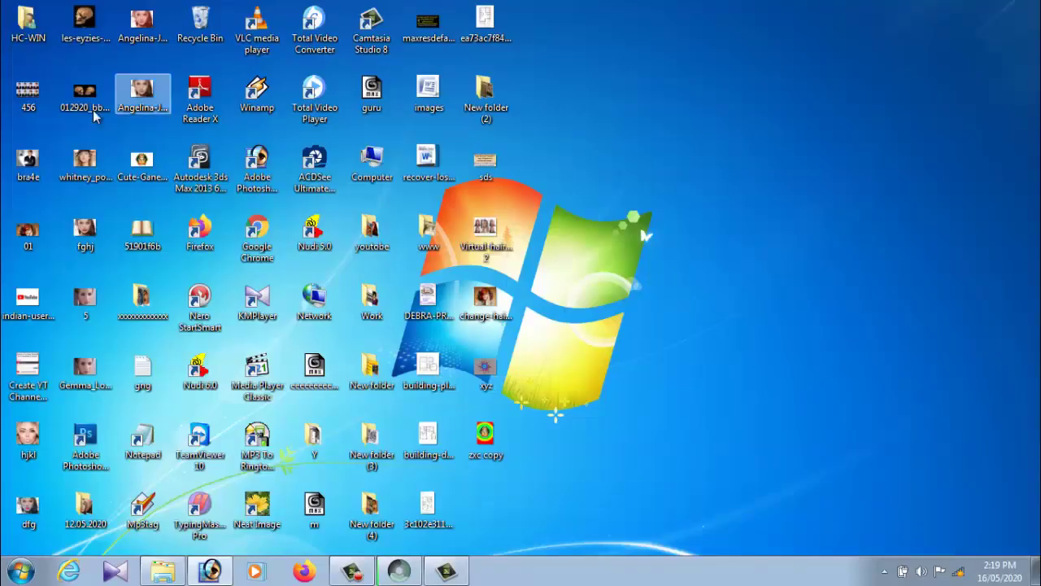
# Step: View the original bra4e photo and the finished 456 sheet one after the other to compare them, closing each
pyautogui.doubleClick(40, 177)
pyautogui.click(1029, 8)
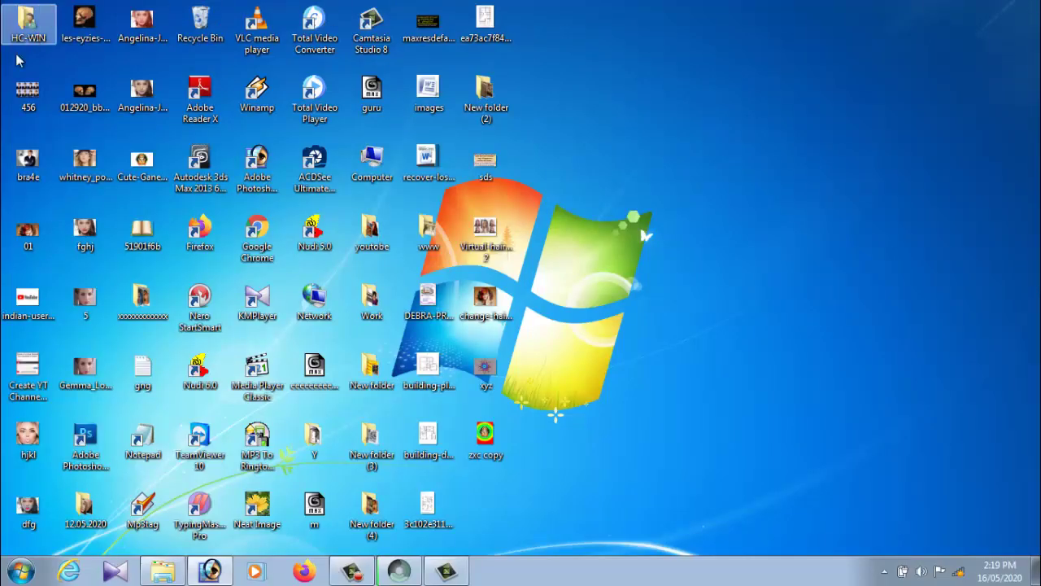
pyautogui.doubleClick(23, 87)
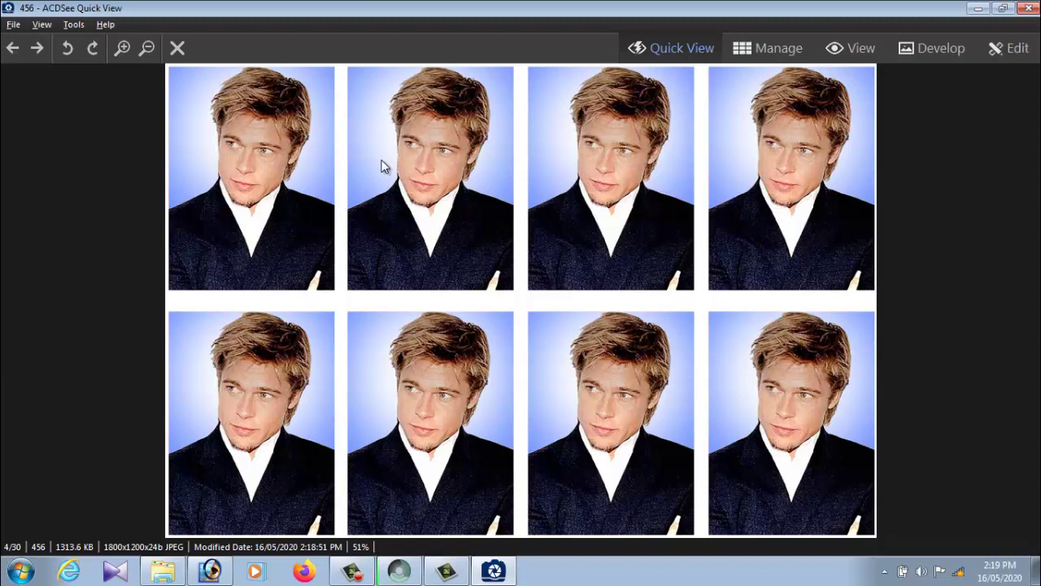
pyautogui.click(1029, 8)
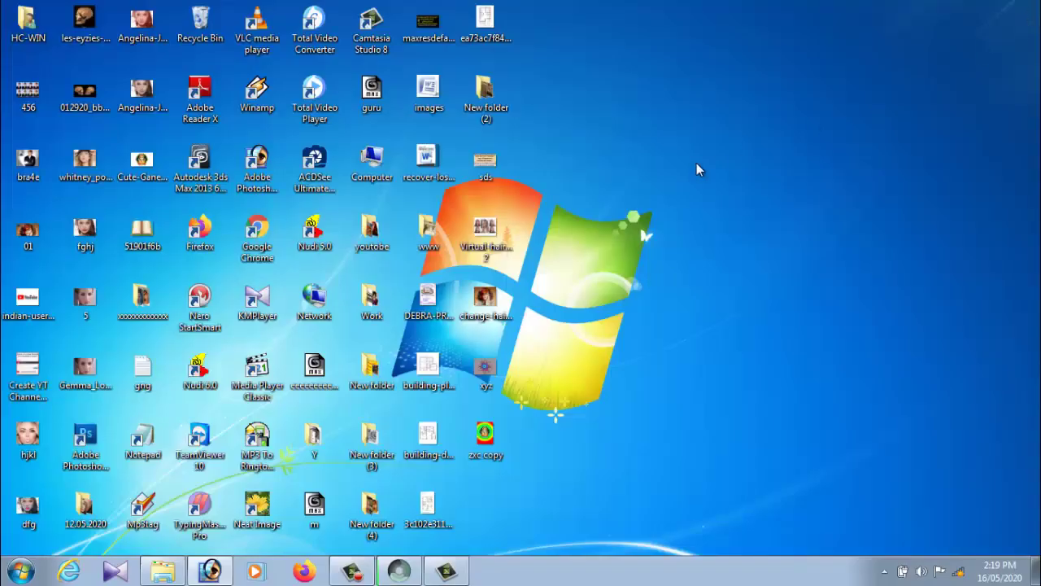